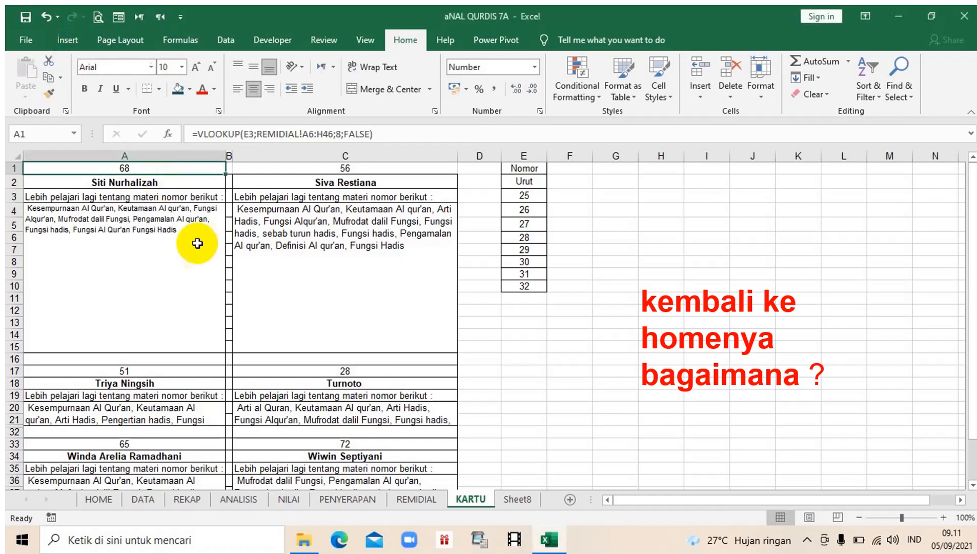
- Draw a flowchart connector circle about 2 cm high and 2.2 cm wide below the Nomor Urut list on the KARTU sheet
{"action": "left_click", "coordinate": [71, 47]}
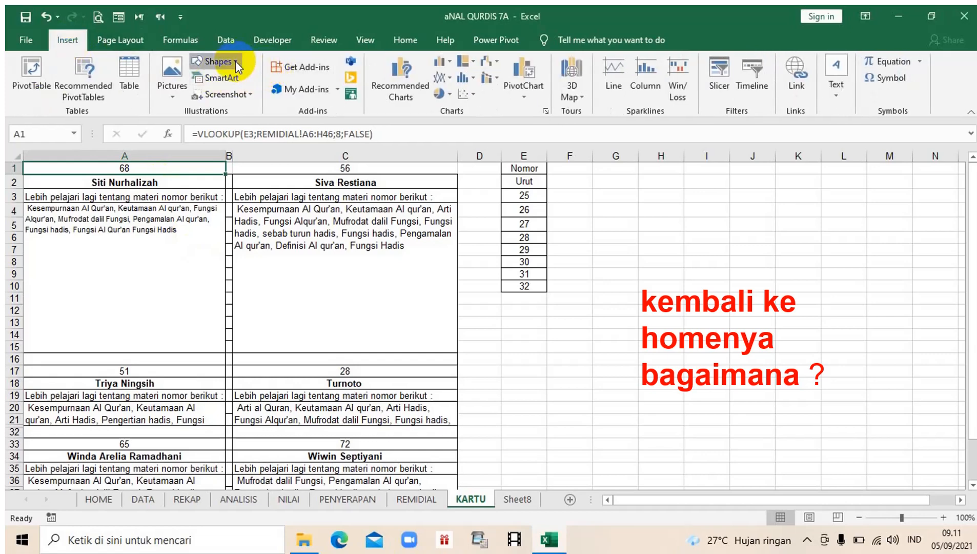
{"action": "left_click", "coordinate": [236, 61]}
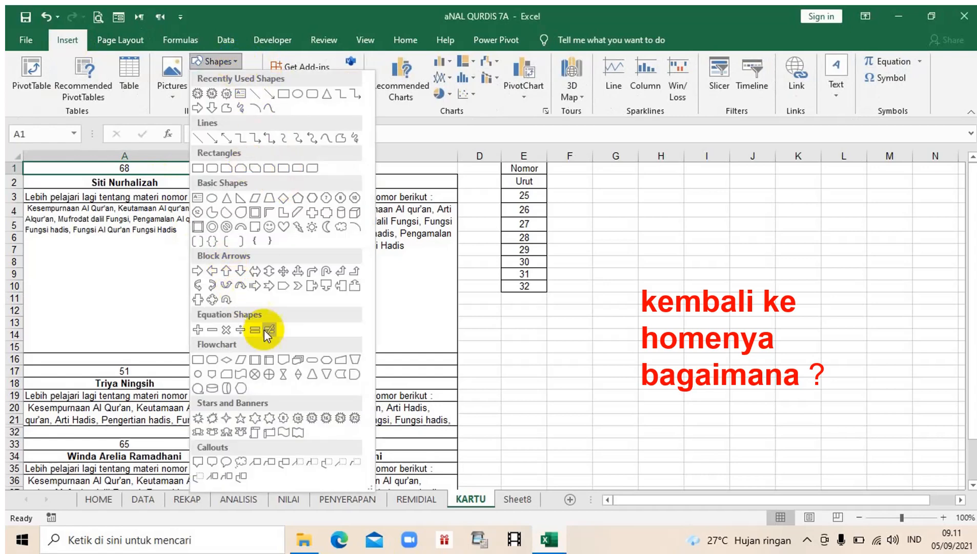
{"action": "left_click", "coordinate": [199, 374]}
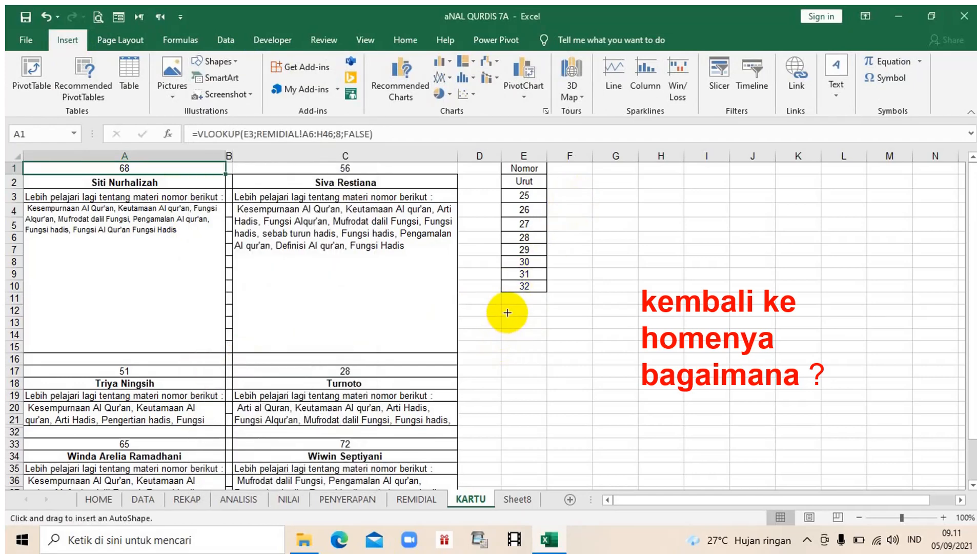
{"action": "left_click_drag", "start_coordinate": [507, 310], "coordinate": [567, 364]}
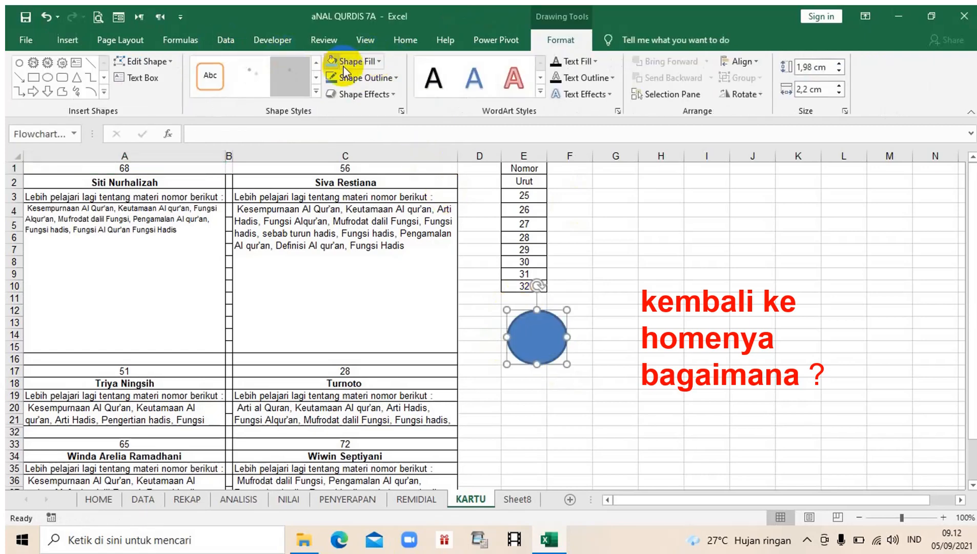
- Fill the circle with red and add the text HOME inside it
{"action": "left_click", "coordinate": [380, 61]}
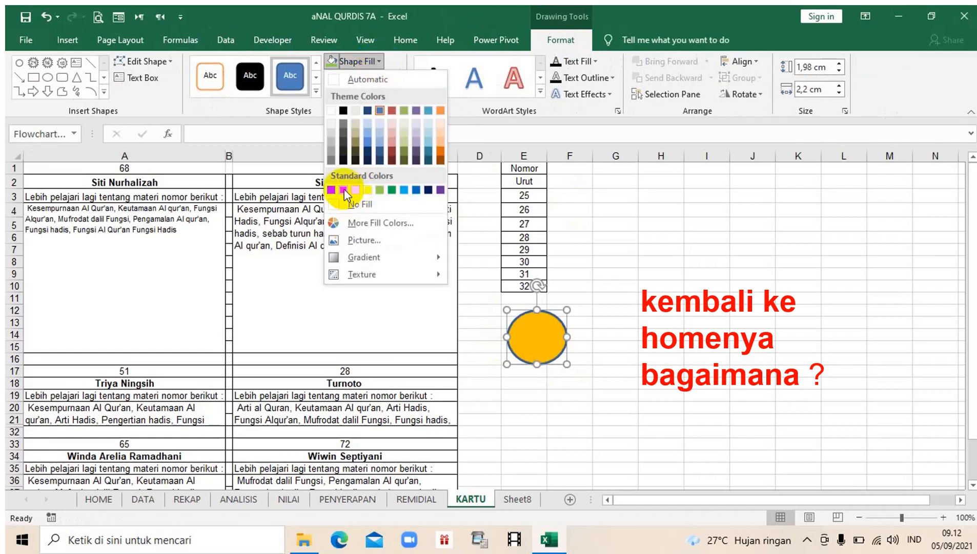
{"action": "left_click", "coordinate": [344, 189]}
{"action": "left_click", "coordinate": [529, 338]}
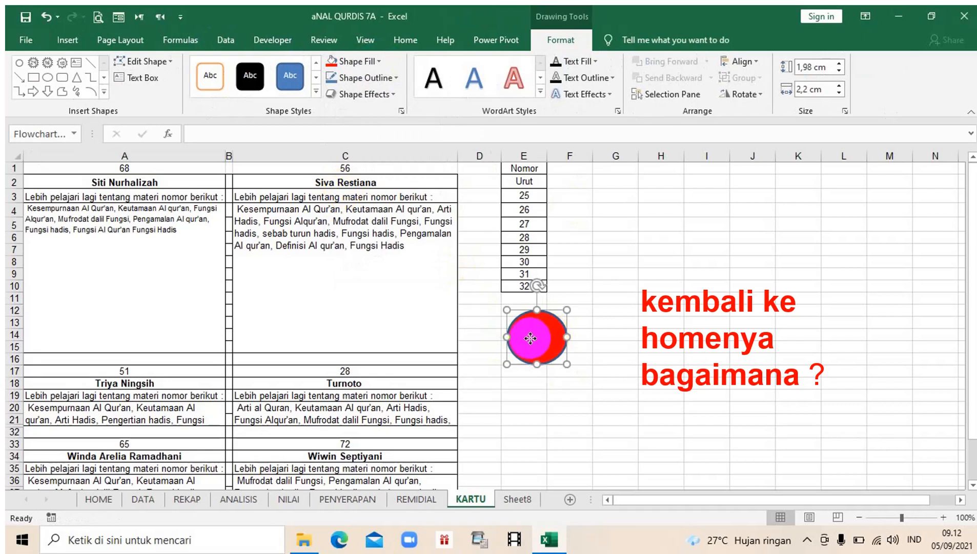
{"action": "right_click", "coordinate": [531, 338]}
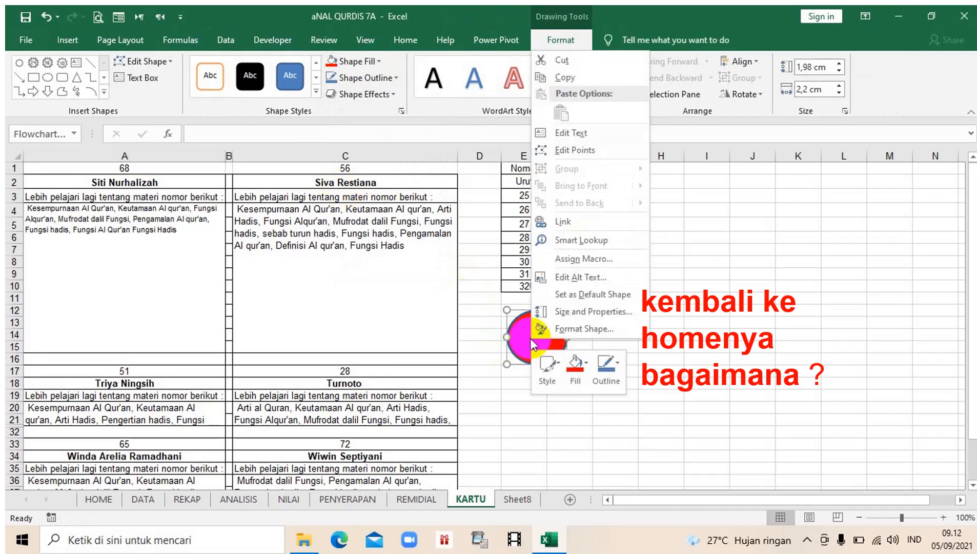
{"action": "left_click", "coordinate": [573, 135]}
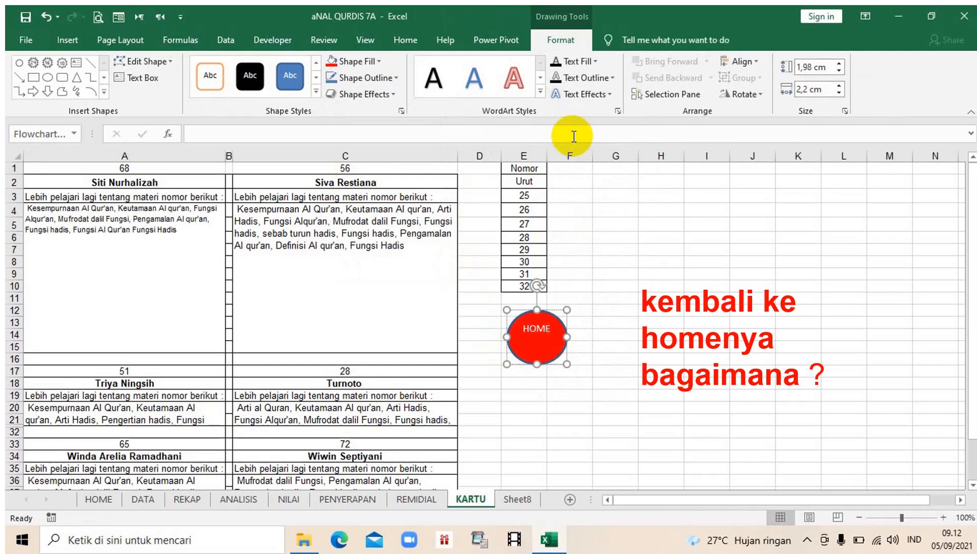
- Format the HOME text in the circle as bold with font size 14
{"action": "left_click", "coordinate": [550, 327]}
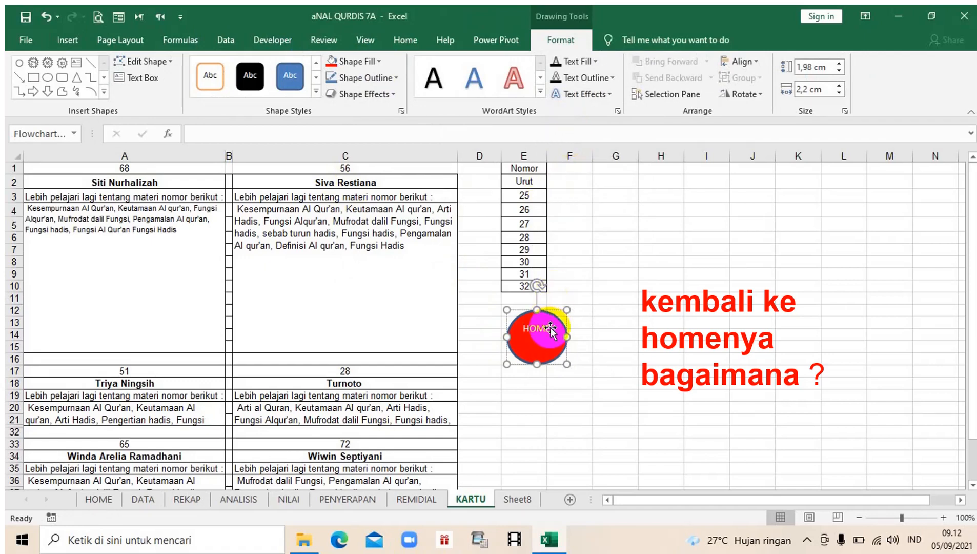
{"action": "double_click", "coordinate": [536, 328]}
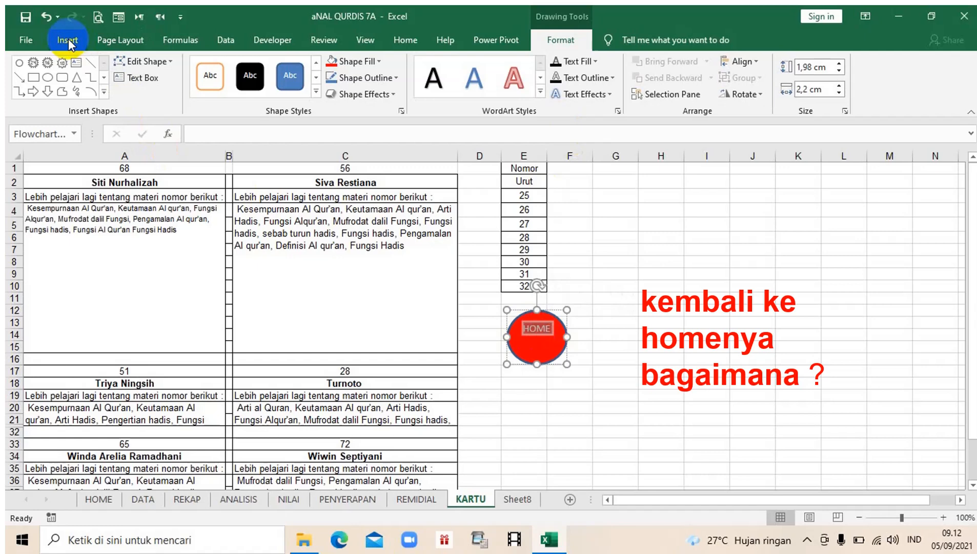
{"action": "left_click", "coordinate": [399, 41]}
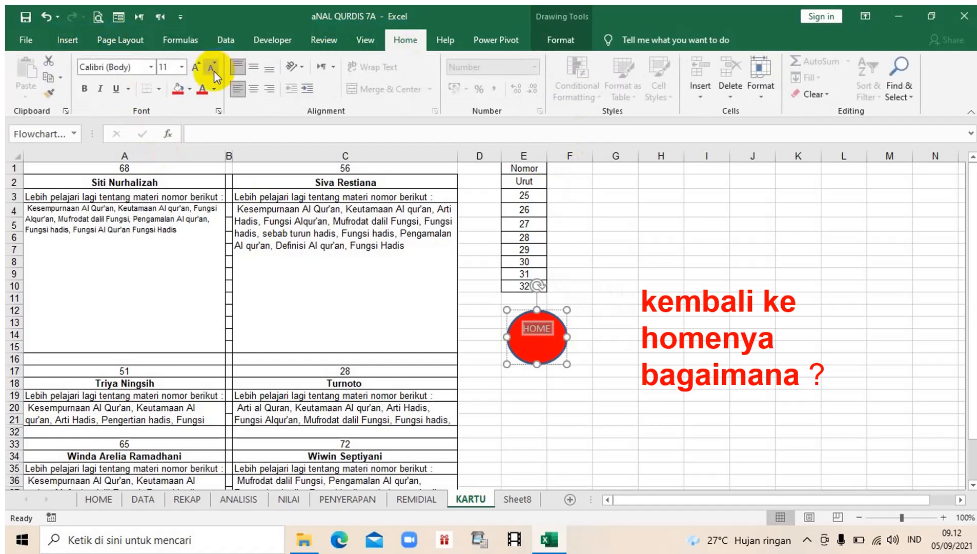
{"action": "left_click", "coordinate": [182, 66]}
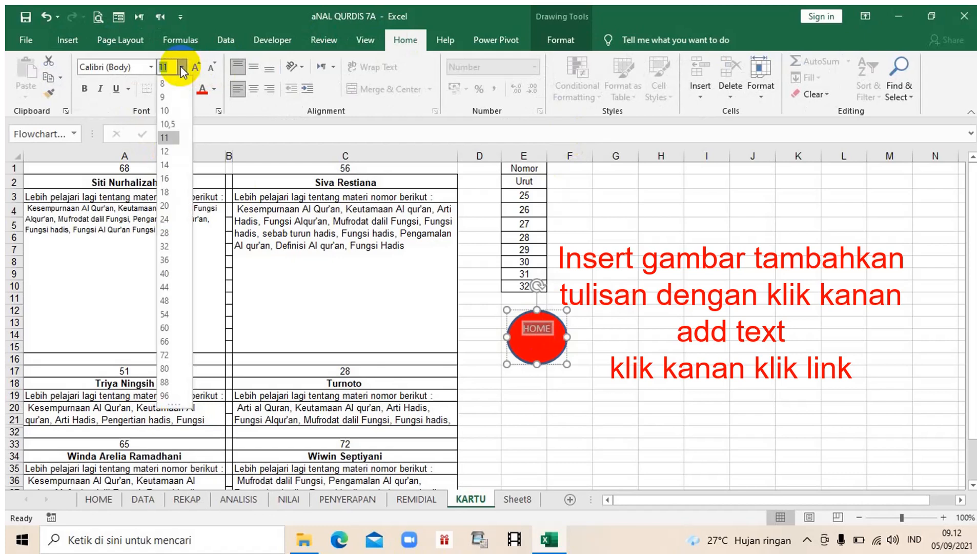
{"action": "left_click", "coordinate": [169, 165]}
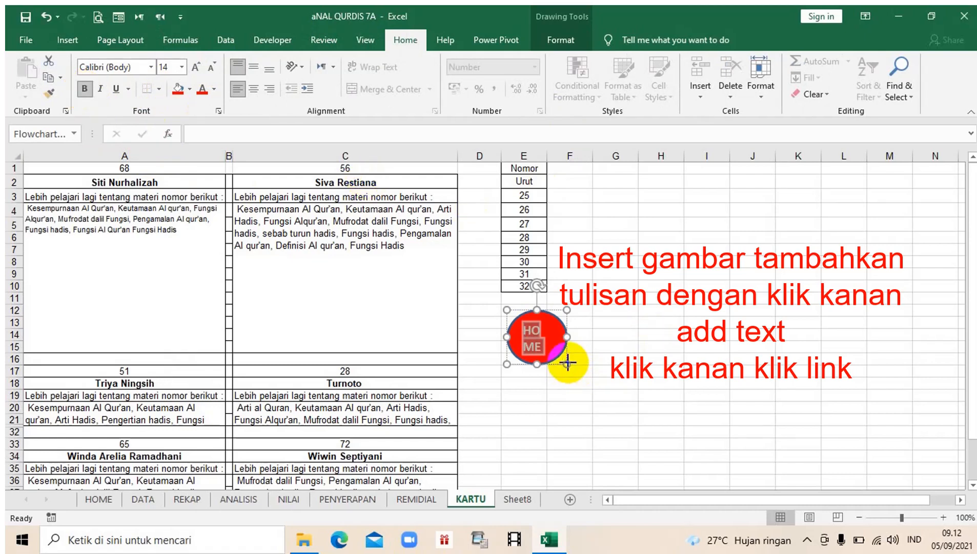
- Widen the red shape so HOME fits on one line, and center the text horizontally and vertically
{"action": "left_click_drag", "start_coordinate": [567, 363], "coordinate": [582, 363]}
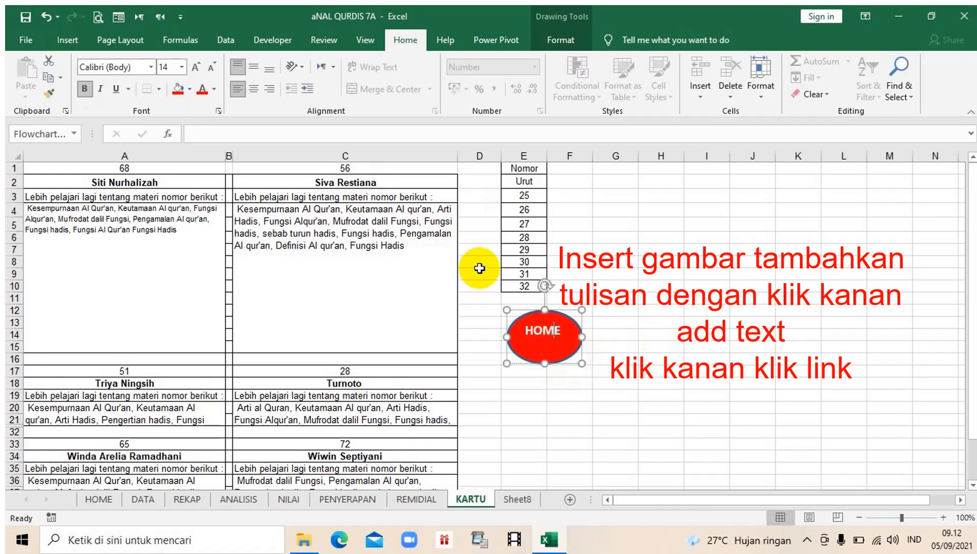
{"action": "left_click", "coordinate": [259, 92]}
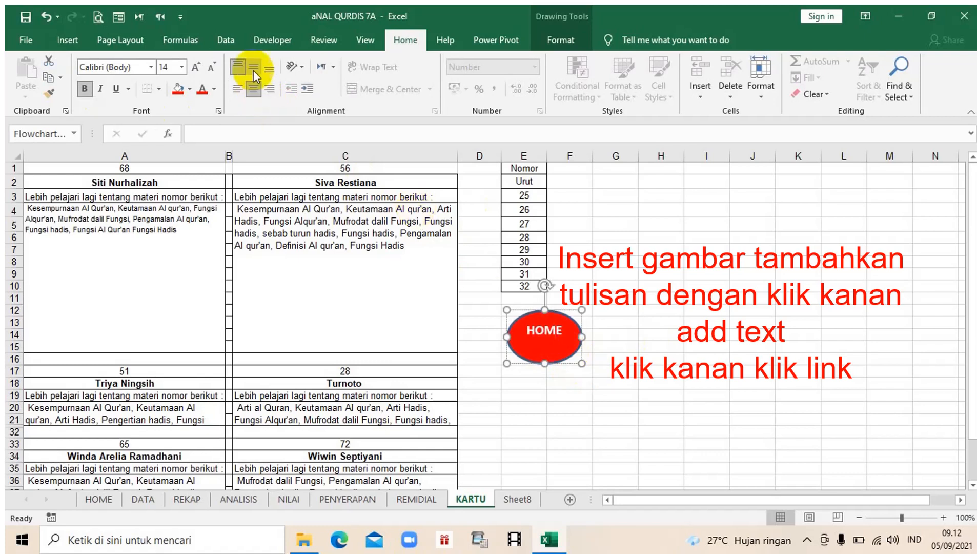
{"action": "left_click", "coordinate": [255, 70]}
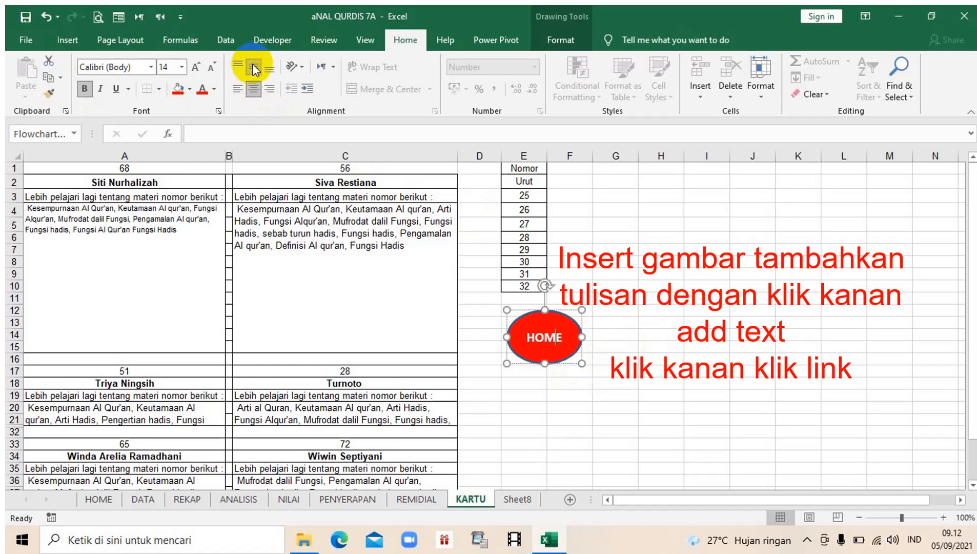
{"action": "left_click", "coordinate": [638, 369]}
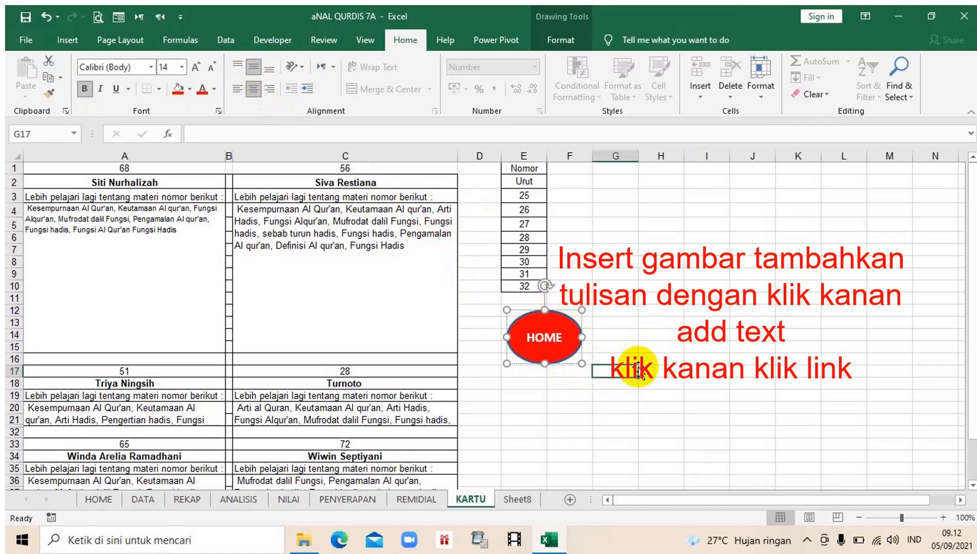
- Link the red HOME shape to cell A1 of the workbook's HOME sheet and follow the link to test it
{"action": "right_click", "coordinate": [540, 353]}
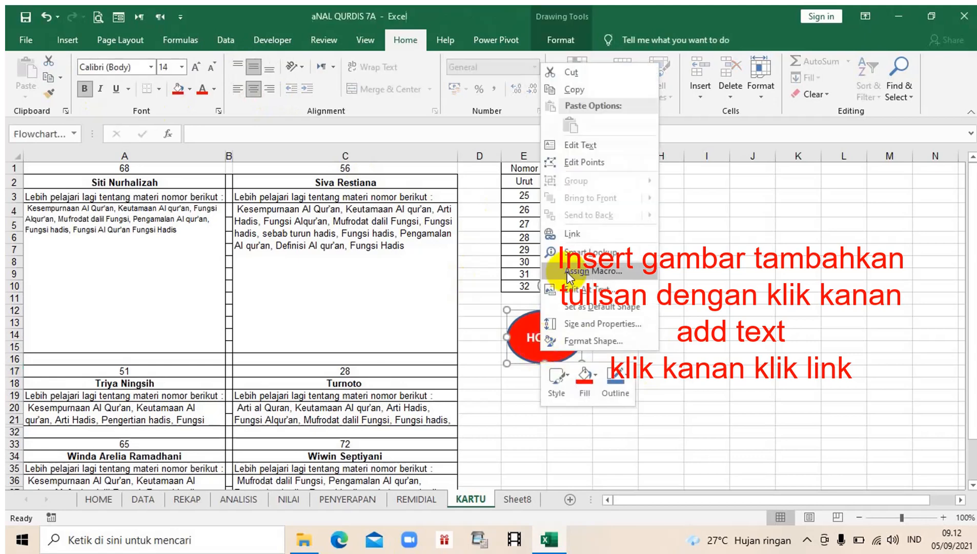
{"action": "left_click", "coordinate": [579, 235]}
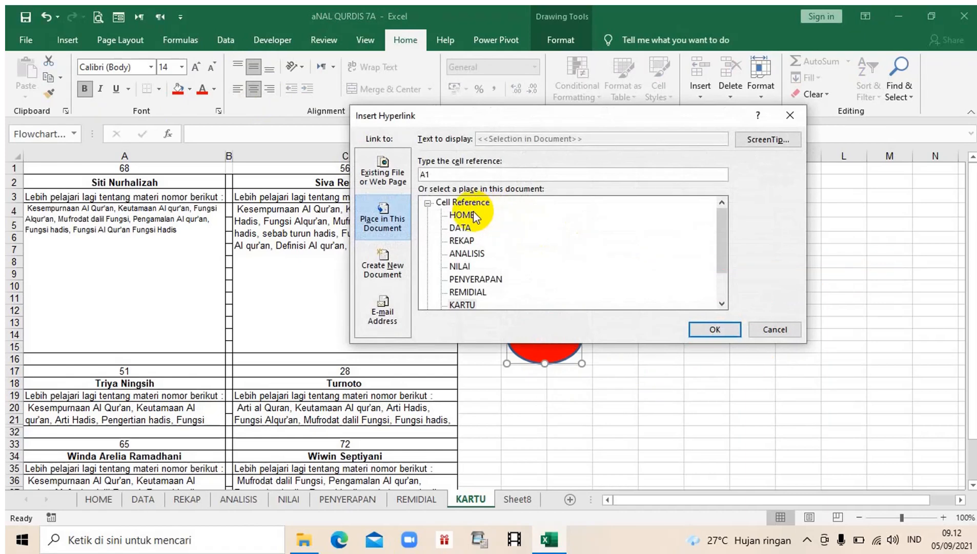
{"action": "left_click", "coordinate": [462, 215]}
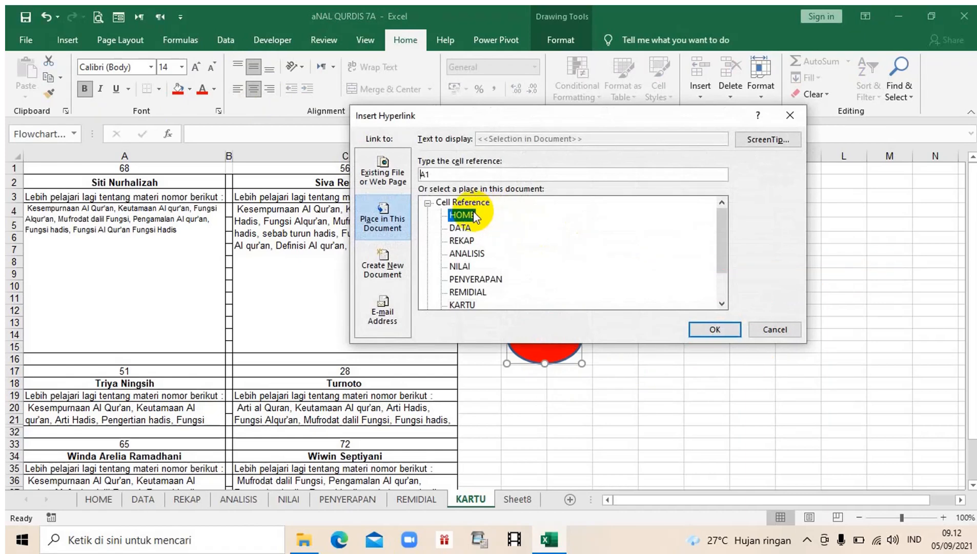
{"action": "left_click", "coordinate": [719, 330]}
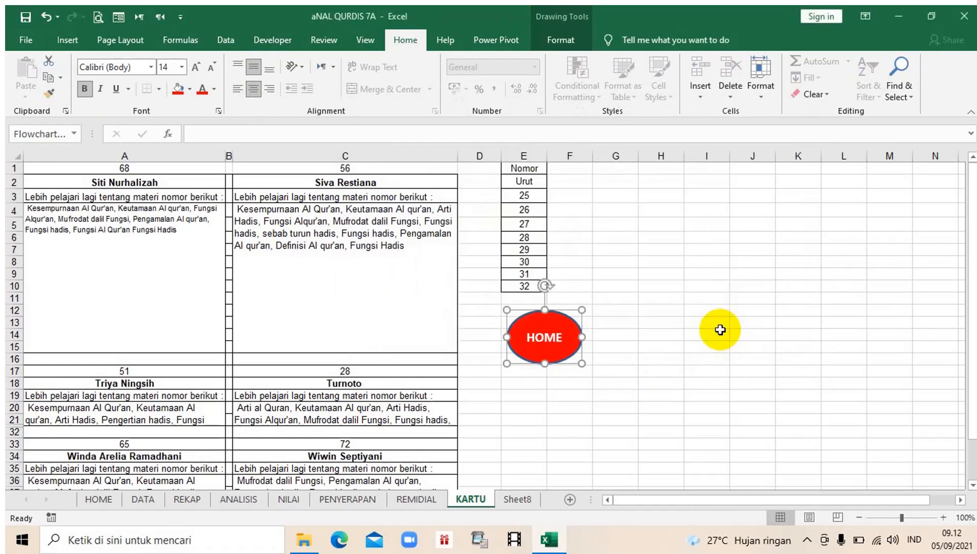
{"action": "left_click", "coordinate": [658, 388]}
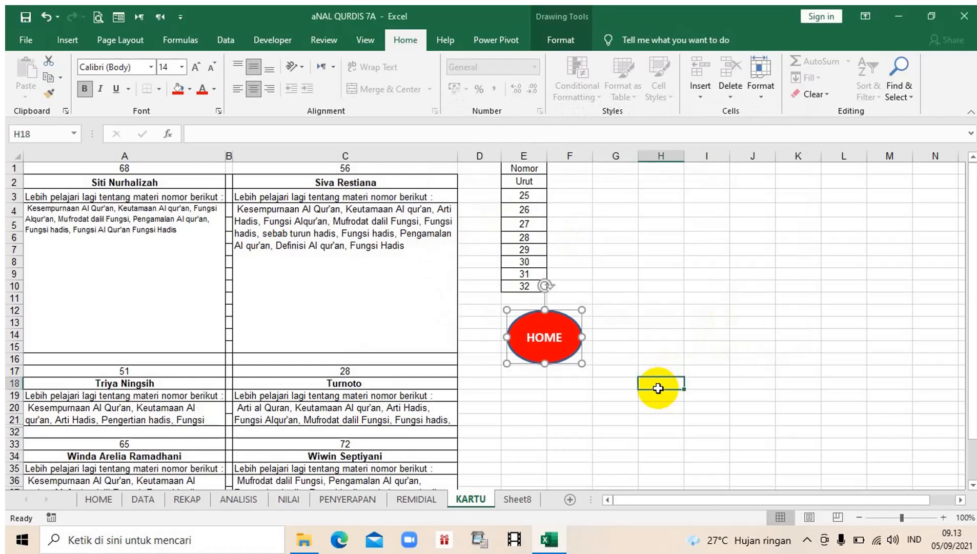
{"action": "left_click", "coordinate": [558, 354]}
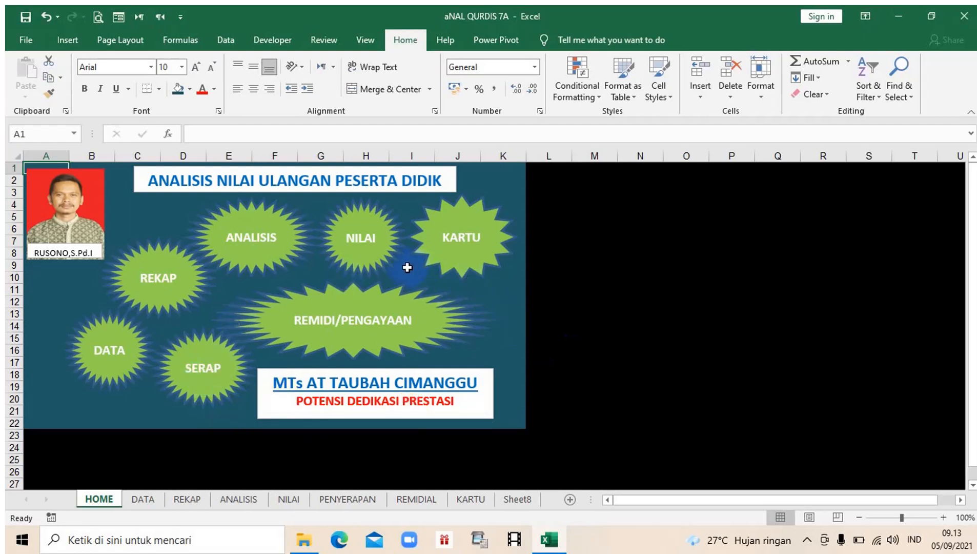
- Review the general data, student list, answer key and material columns on the DATA sheet
{"action": "left_click", "coordinate": [146, 499]}
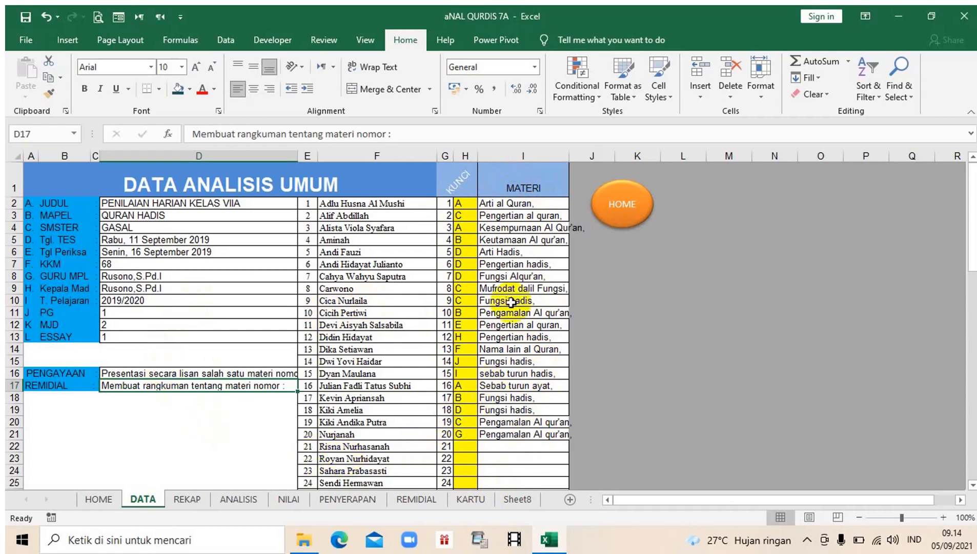
{"action": "left_click", "coordinate": [360, 264]}
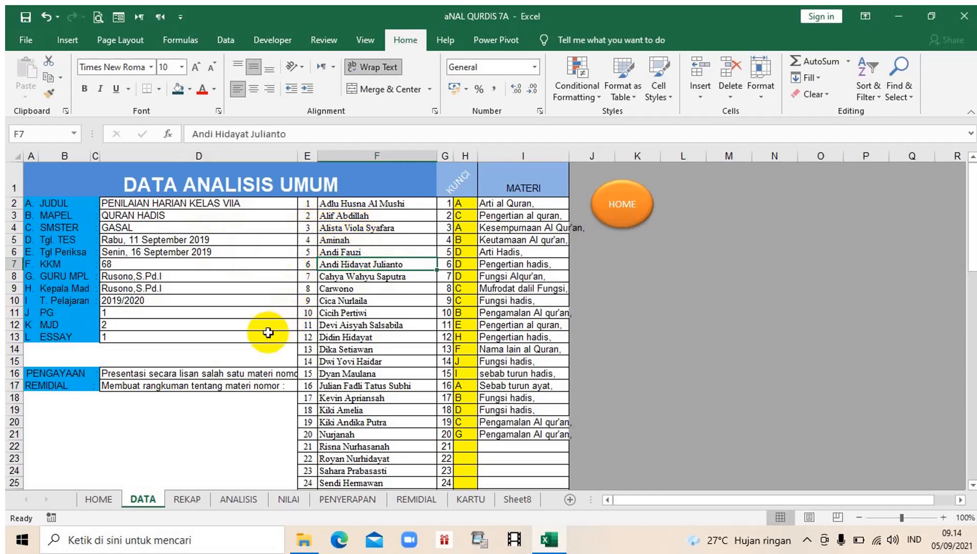
- Examine the formula in the REKAP sheet's second title row, A2, and its source cell D2 on the DATA sheet
{"action": "left_click", "coordinate": [189, 500]}
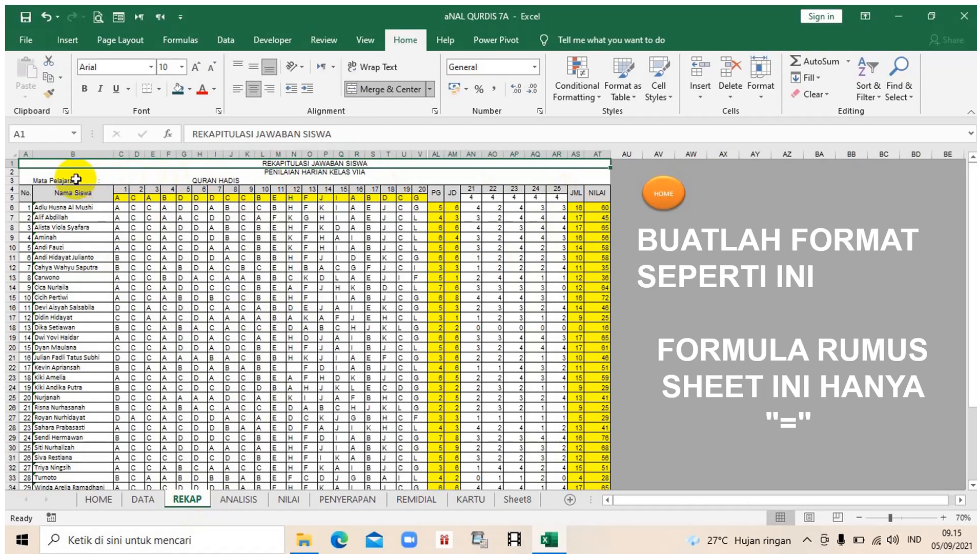
{"action": "left_click", "coordinate": [287, 173]}
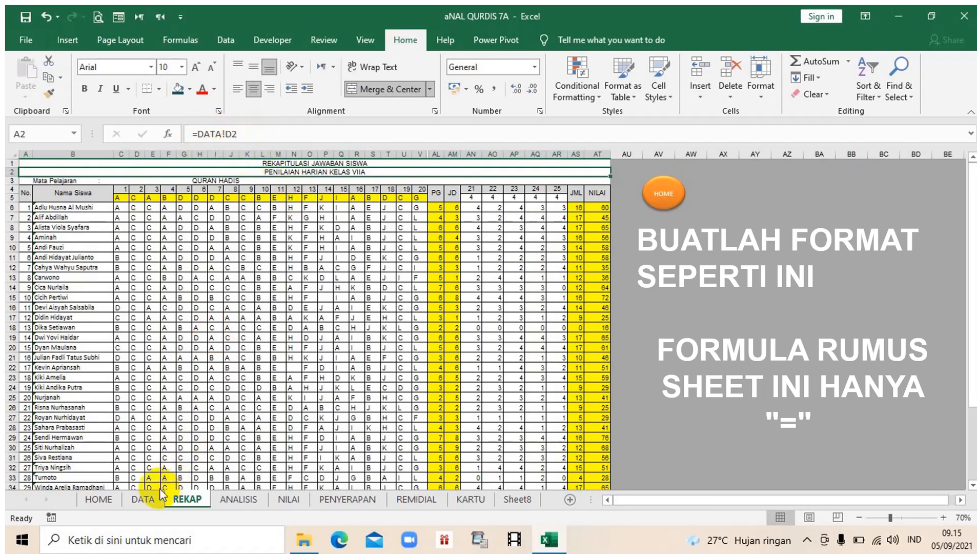
{"action": "left_click", "coordinate": [146, 501]}
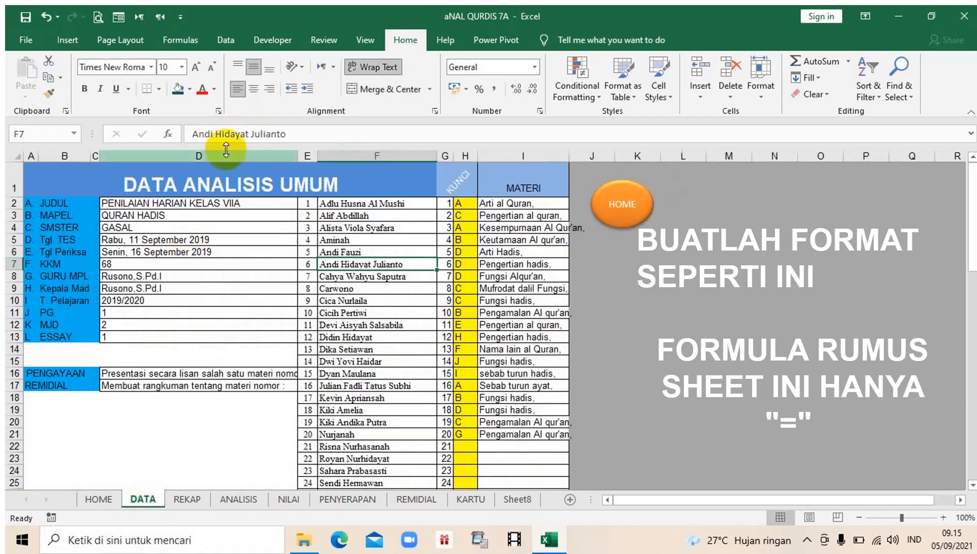
{"action": "left_click", "coordinate": [136, 200]}
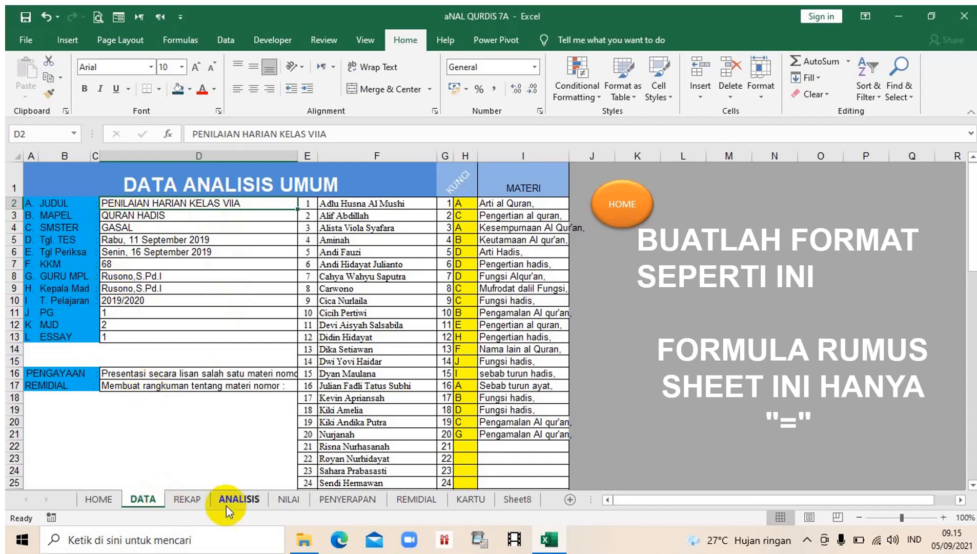
- Left-align the subject name in merged cell C3 on the REKAP sheet
{"action": "left_click", "coordinate": [194, 503]}
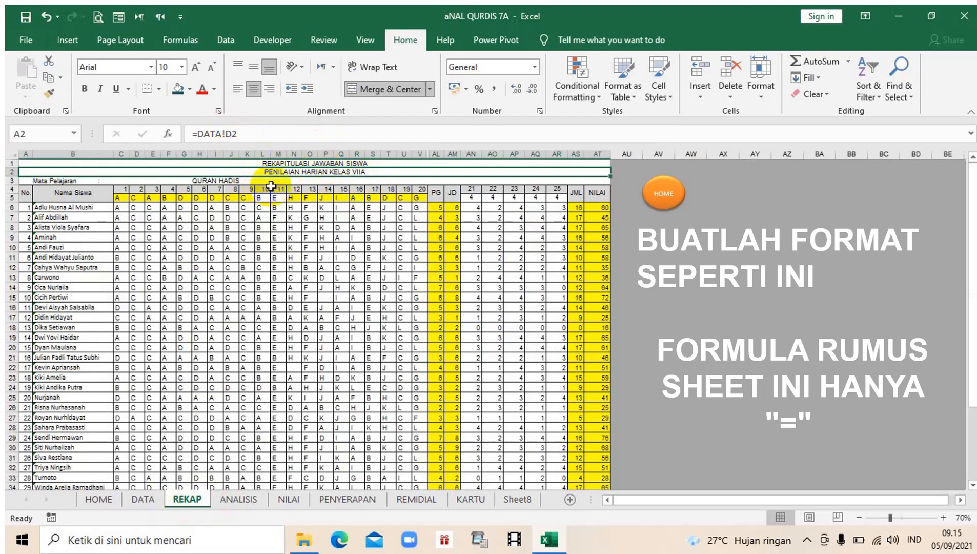
{"action": "left_click", "coordinate": [246, 182]}
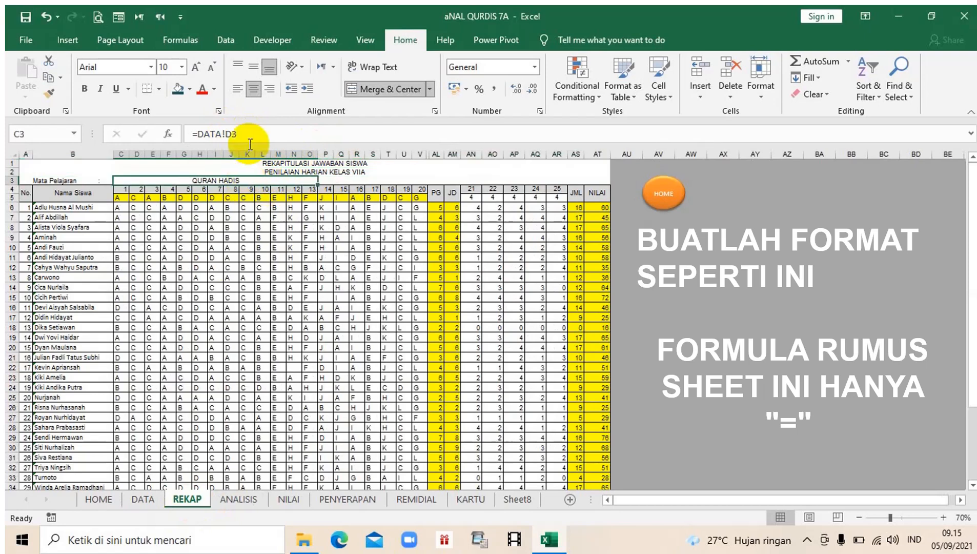
{"action": "left_click", "coordinate": [237, 92]}
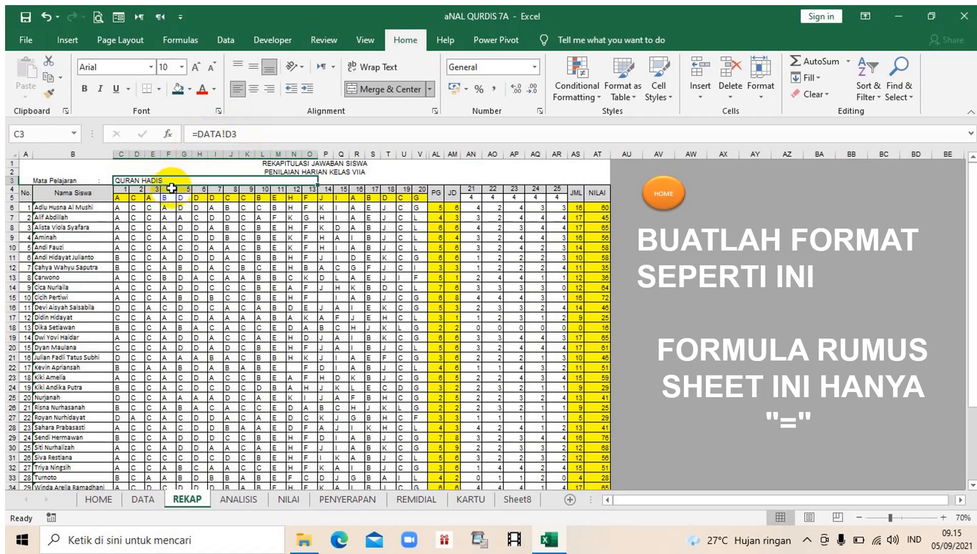
- Examine the formulas of the first three answer-key cells, C5, D5 and E5, on the REKAP sheet
{"action": "left_click", "coordinate": [123, 199]}
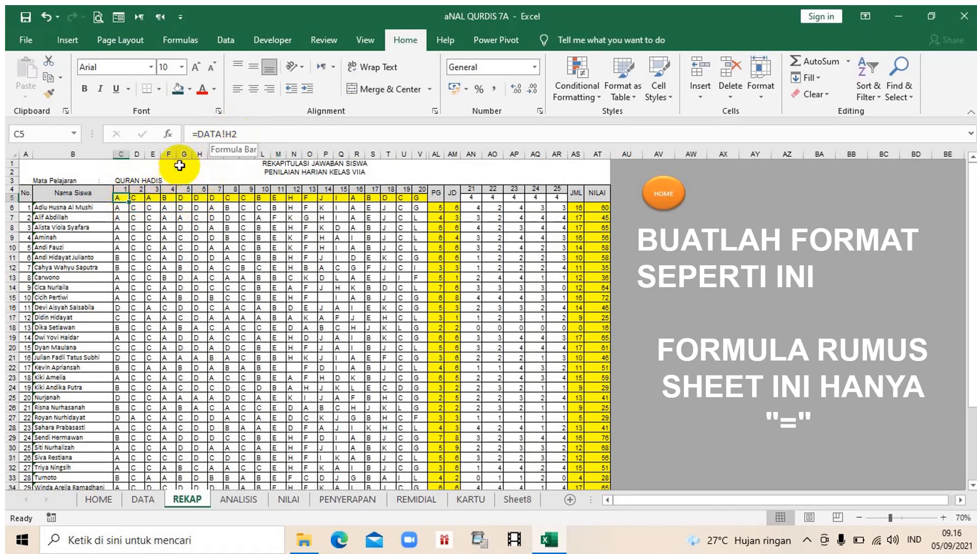
{"action": "left_click", "coordinate": [137, 198]}
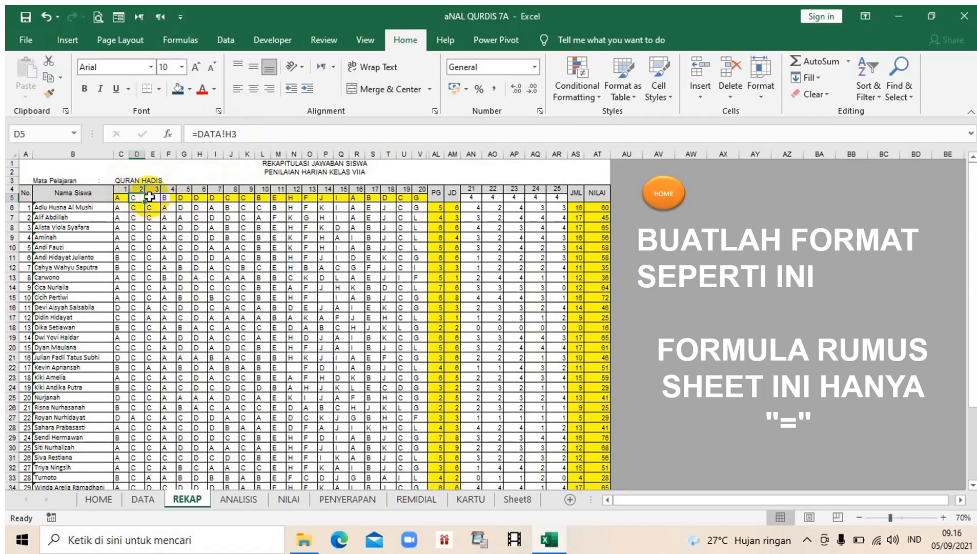
{"action": "left_click", "coordinate": [149, 196]}
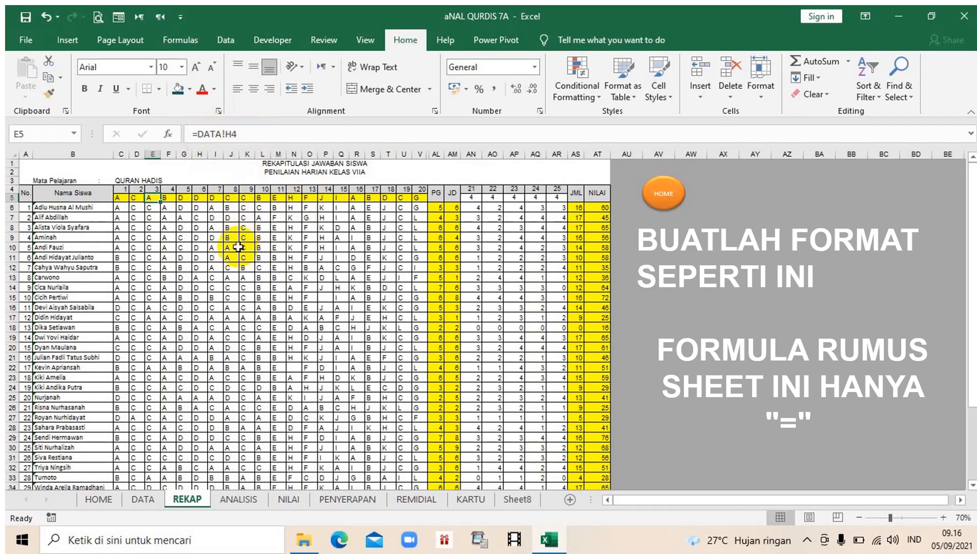
- Examine the first student's answer cell C6 and the student-name links in B6 and B7 on the REKAP sheet
{"action": "left_click", "coordinate": [125, 210]}
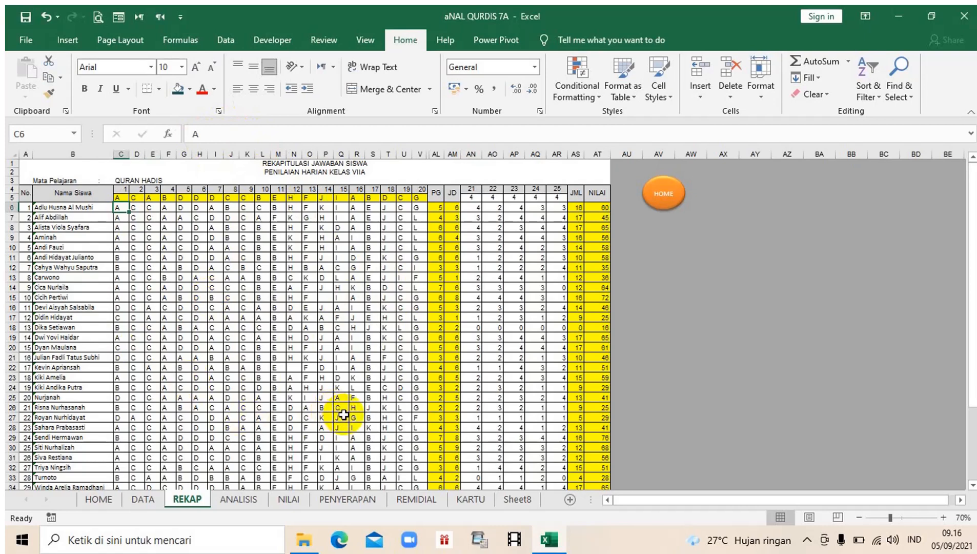
{"action": "left_click", "coordinate": [63, 206]}
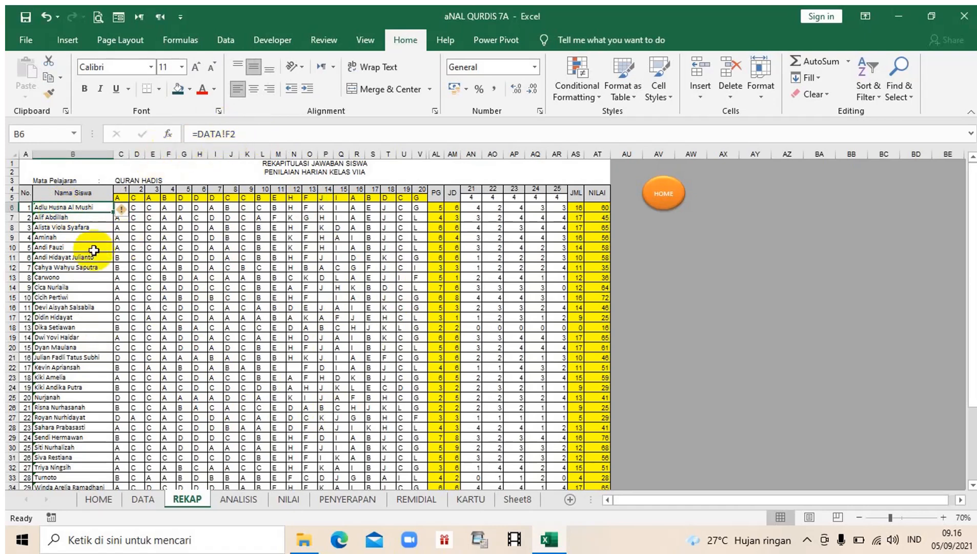
{"action": "left_click", "coordinate": [68, 217]}
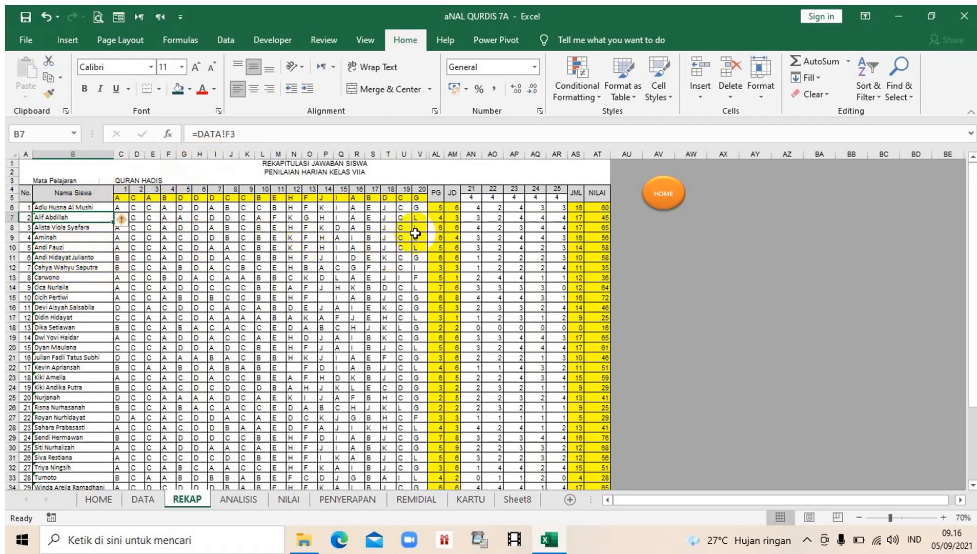
- Examine the first student's PG, JD, question 21, JML and NILAI cells in row 6 of the REKAP sheet
{"action": "left_click", "coordinate": [438, 207]}
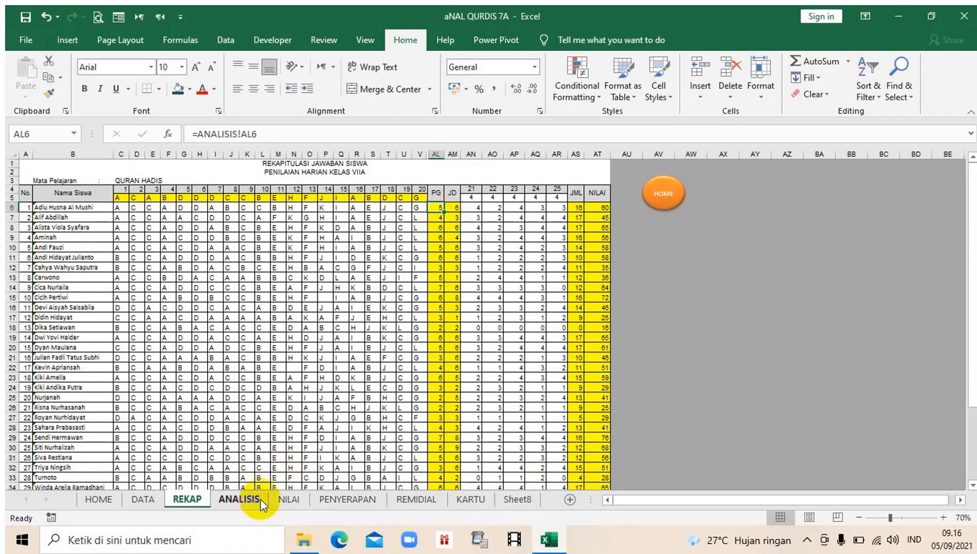
{"action": "left_click", "coordinate": [453, 207]}
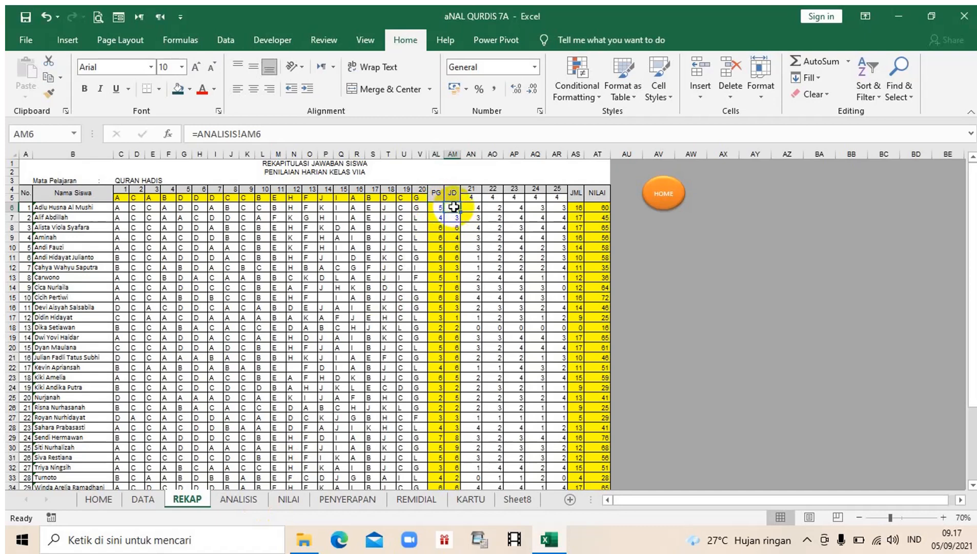
{"action": "left_click", "coordinate": [477, 207]}
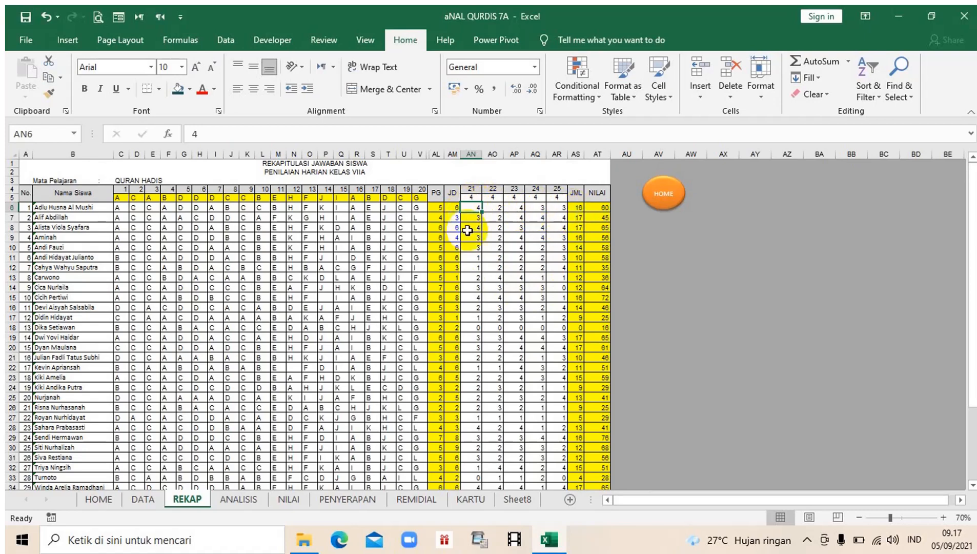
{"action": "left_click", "coordinate": [578, 207]}
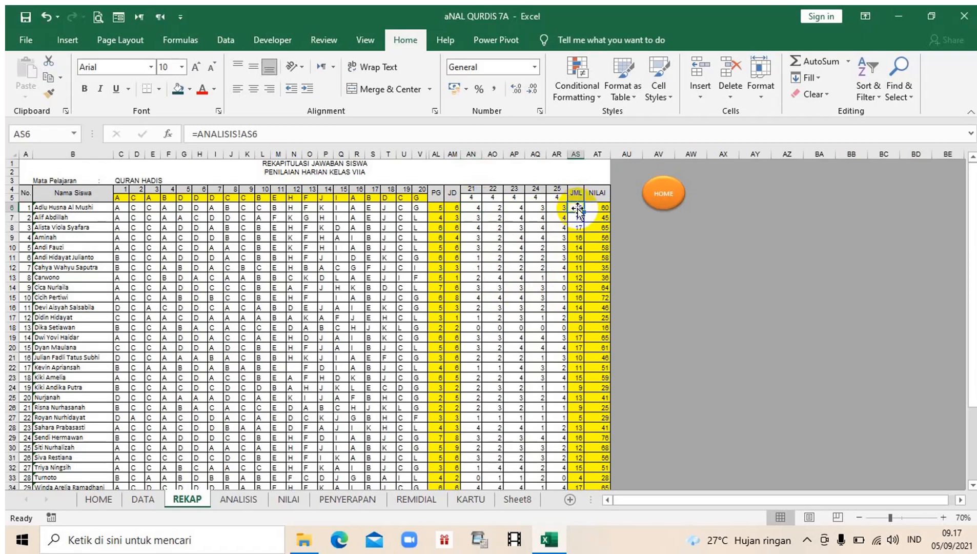
{"action": "left_click", "coordinate": [607, 206]}
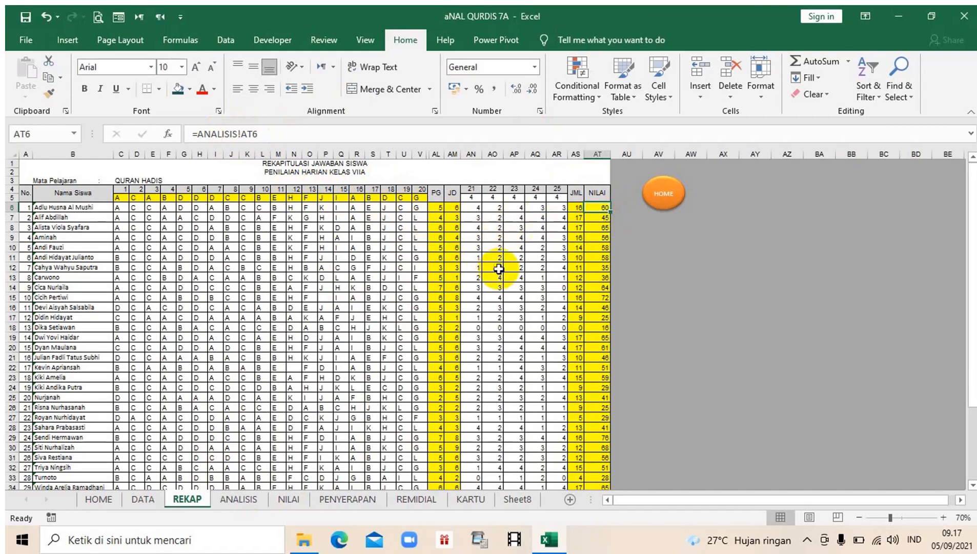
- Examine the title cells A1 and A2 and the subject cell C3 on the ANALISIS sheet
{"action": "left_click", "coordinate": [248, 497]}
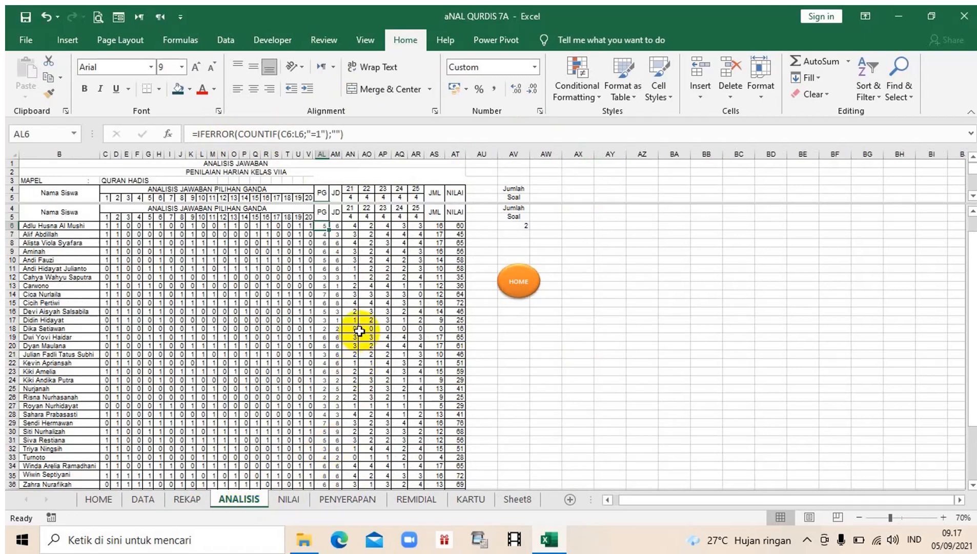
{"action": "left_click", "coordinate": [263, 164]}
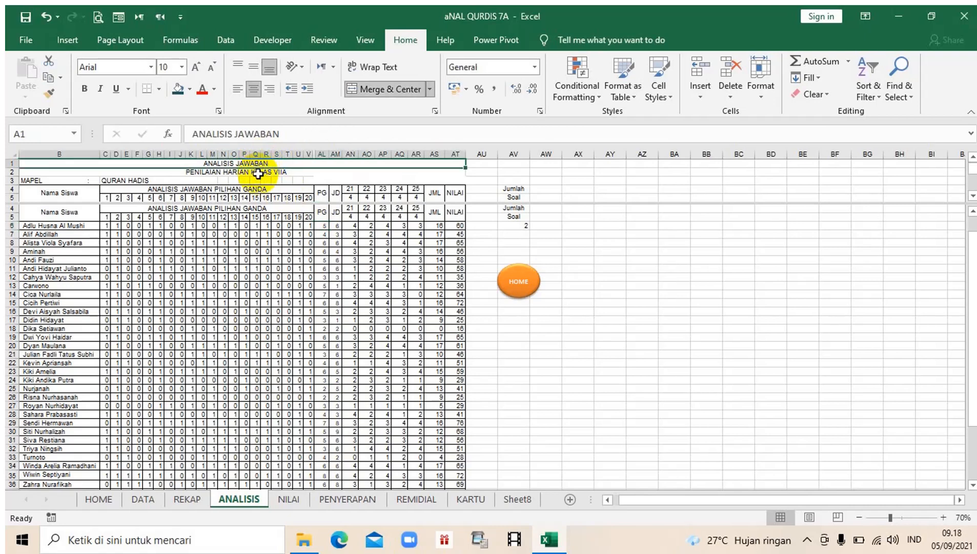
{"action": "left_click", "coordinate": [258, 173]}
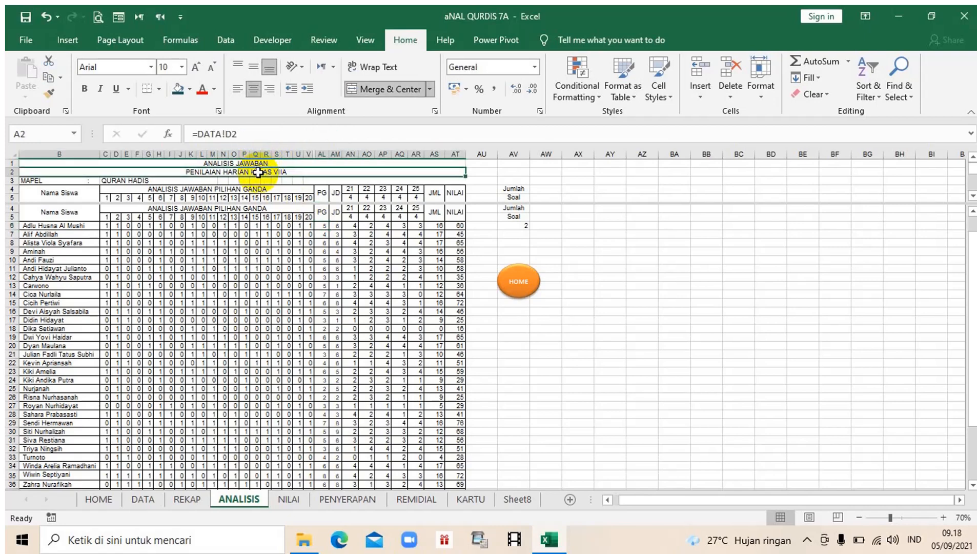
{"action": "left_click", "coordinate": [163, 181]}
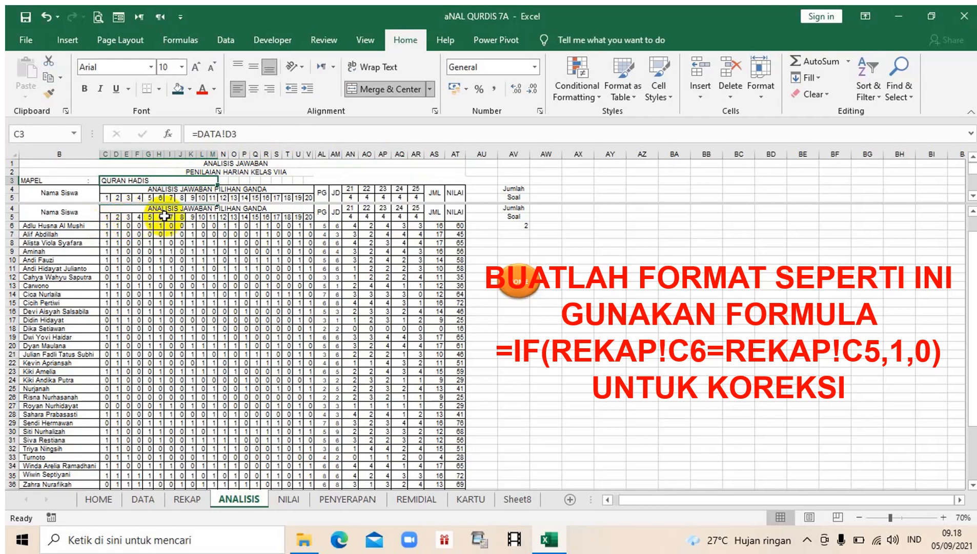
- Examine the answer-correction formula in C6 on the ANALISIS sheet and compare it with the answers and key on the REKAP sheet
{"action": "left_click", "coordinate": [106, 225]}
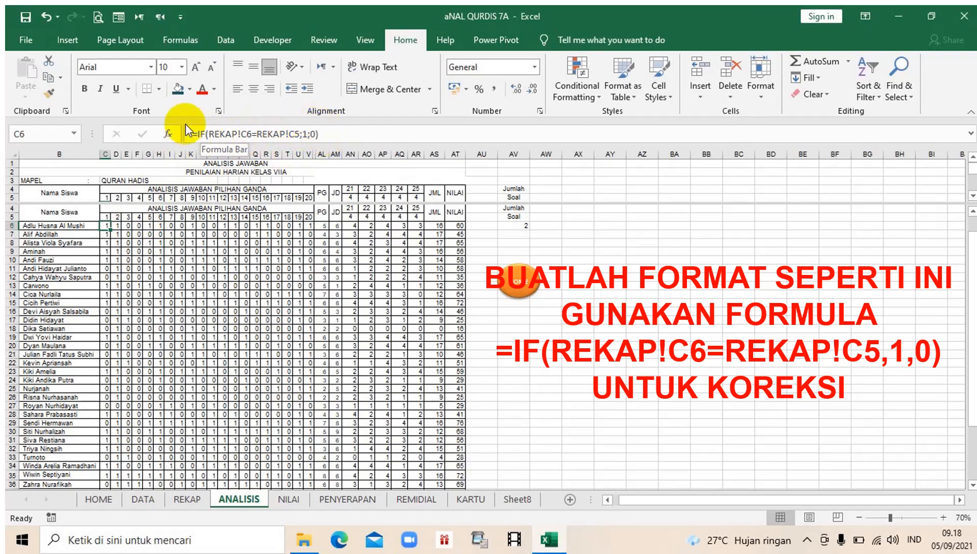
{"action": "left_click", "coordinate": [188, 504]}
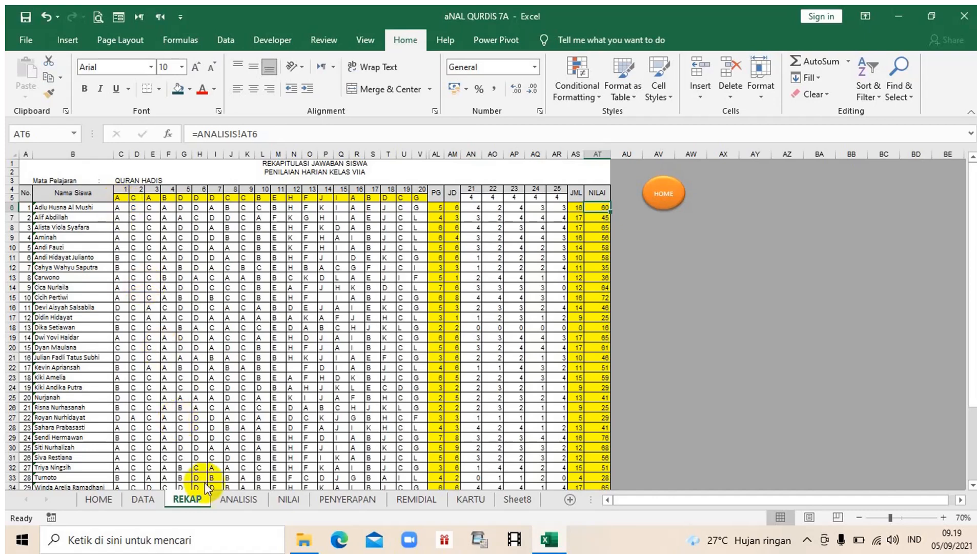
{"action": "left_click", "coordinate": [236, 503]}
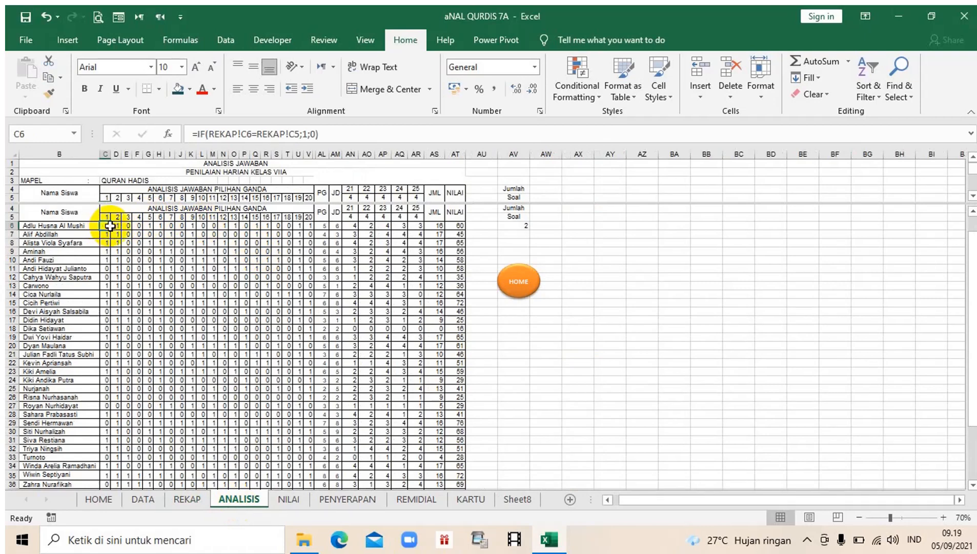
- Examine the correct-answer counting formulas in AL6 and AM6 on the ANALISIS sheet, rechecking the correction formula in C6
{"action": "left_click", "coordinate": [326, 227]}
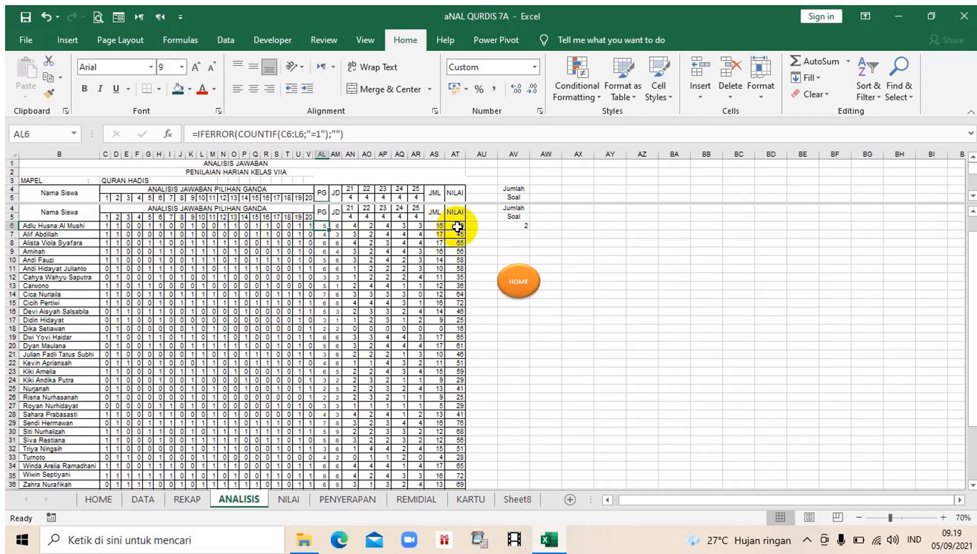
{"action": "left_click", "coordinate": [109, 227]}
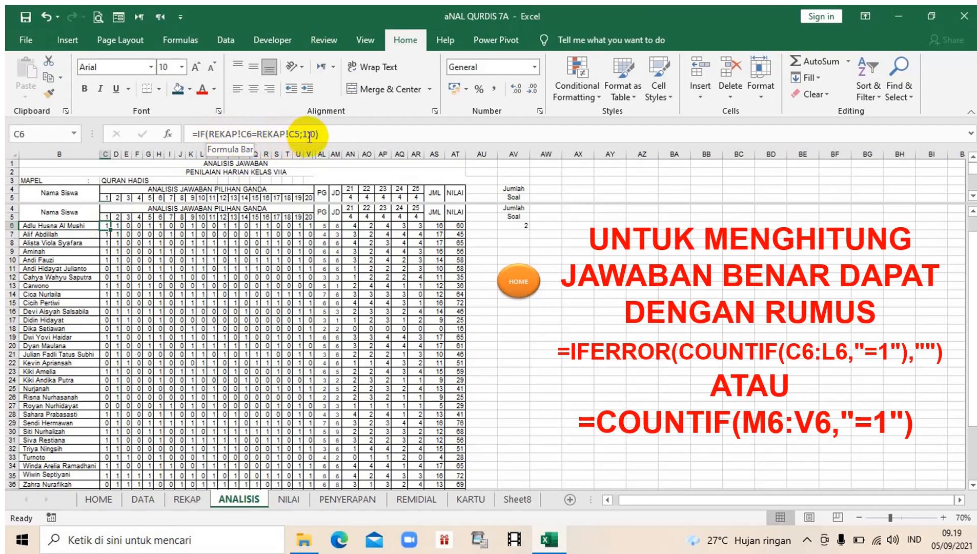
{"action": "left_click", "coordinate": [323, 224]}
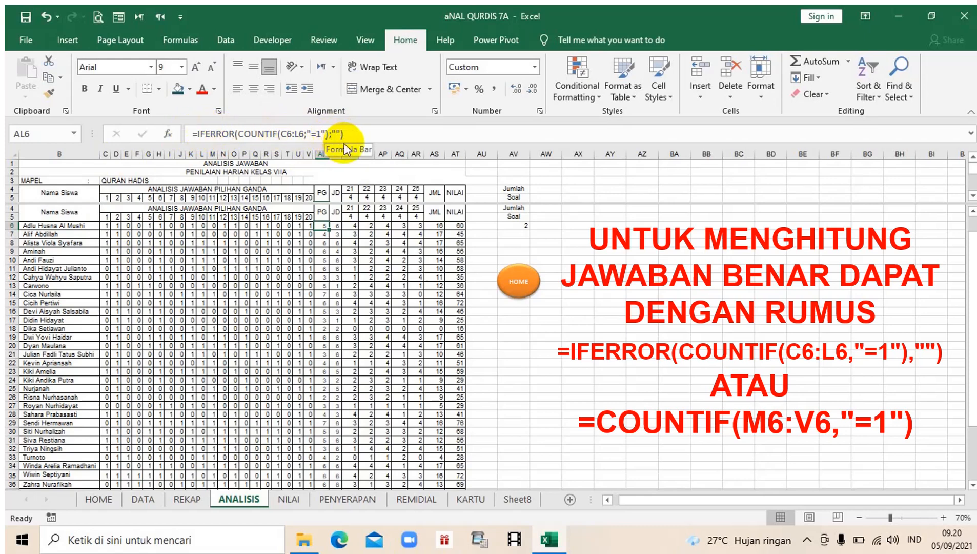
{"action": "left_click", "coordinate": [336, 225]}
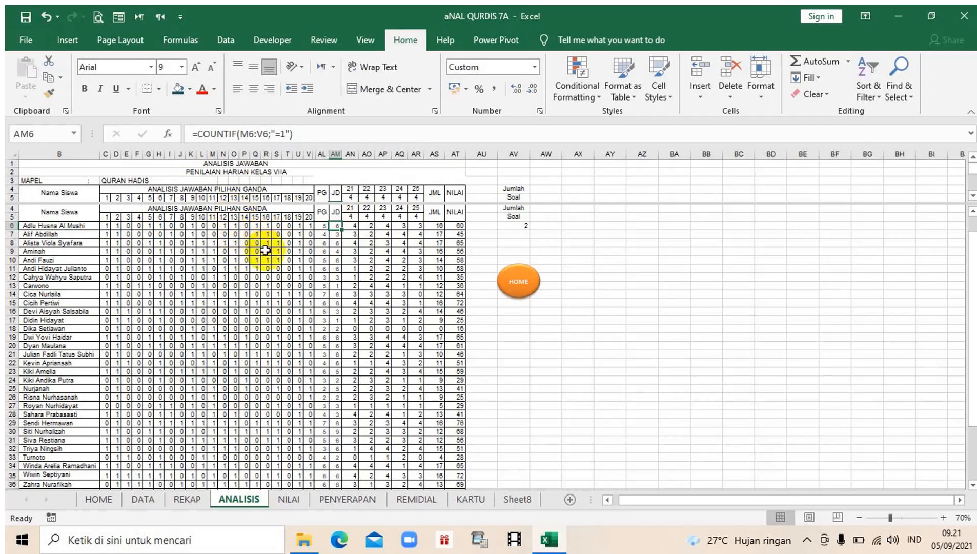
- Examine the essay score link in AN6, the essay total in AS6 and the final score formula in AT6 on the ANALISIS sheet
{"action": "left_click", "coordinate": [354, 226]}
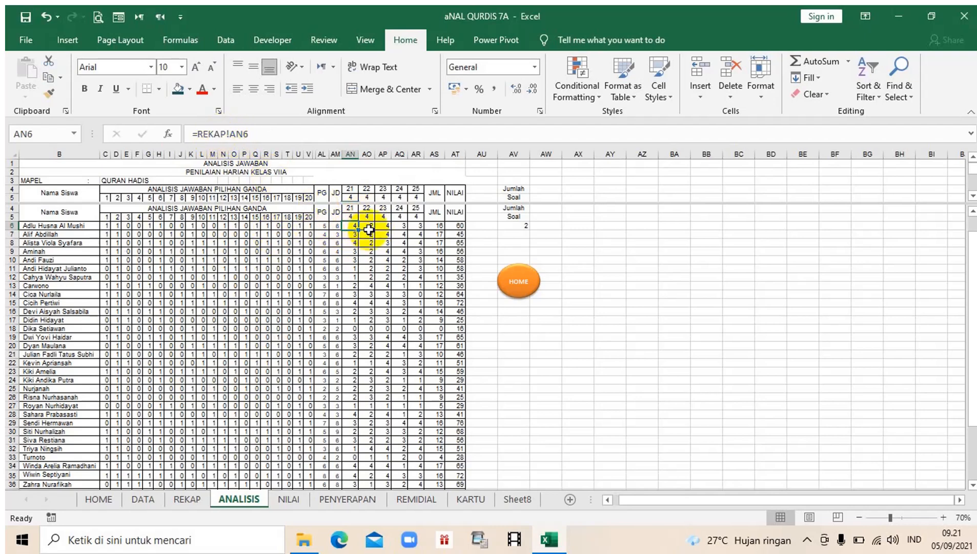
{"action": "left_click", "coordinate": [439, 226]}
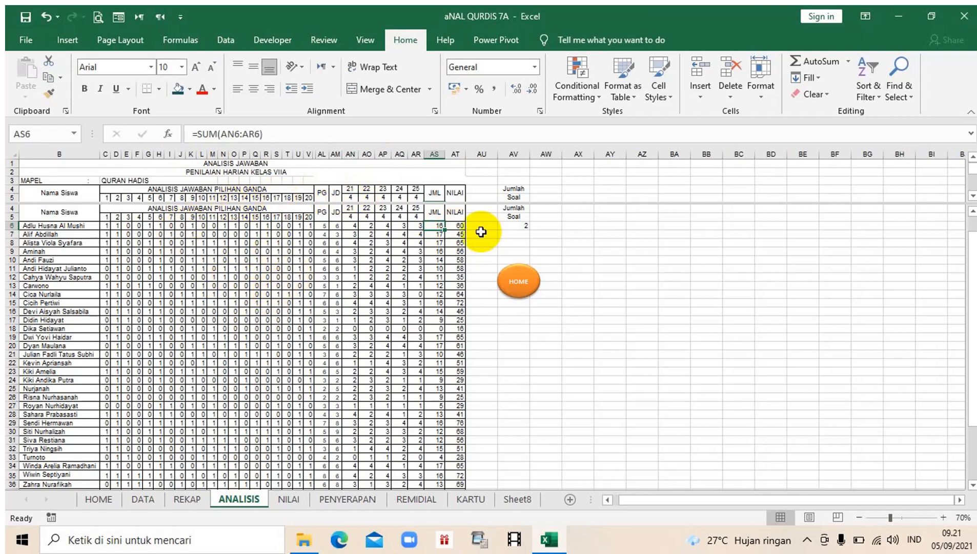
{"action": "left_click", "coordinate": [456, 227]}
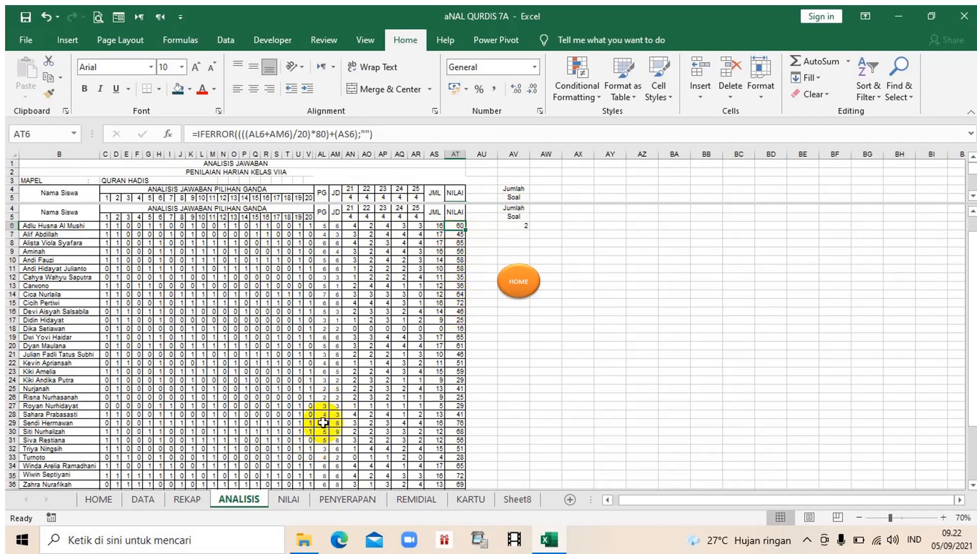
- Examine the score formulas in D11, E11 and F11 and the heading links in A2 and C5 on the NILAI sheet
{"action": "left_click", "coordinate": [289, 500]}
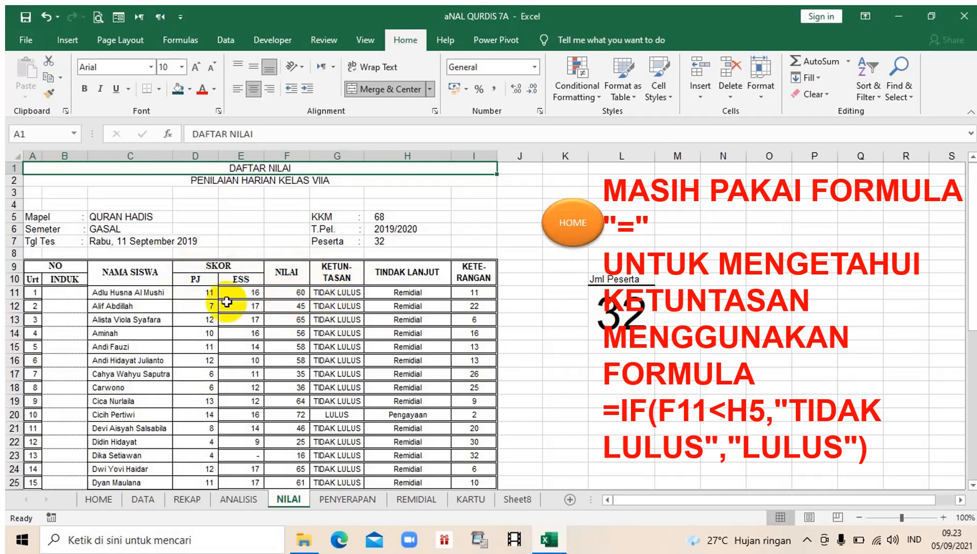
{"action": "left_click", "coordinate": [208, 292]}
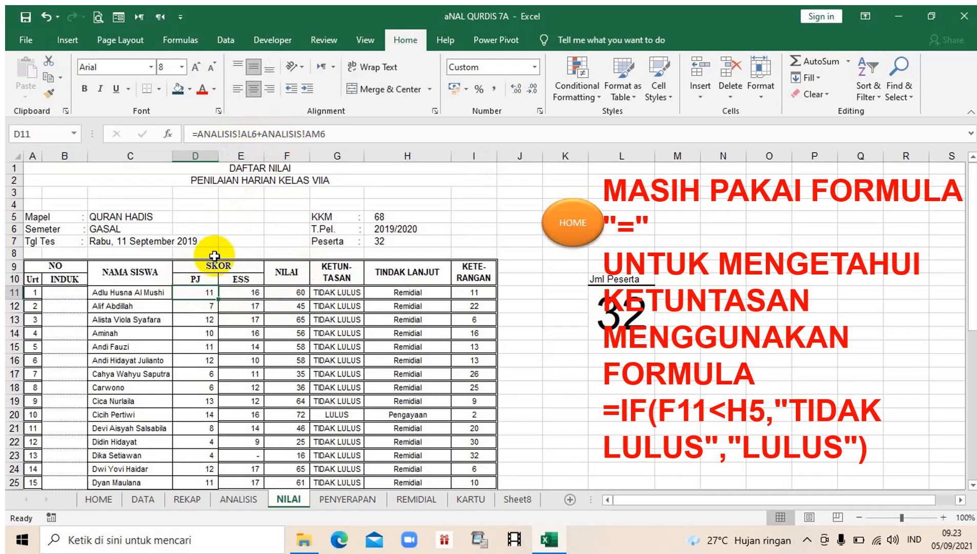
{"action": "left_click", "coordinate": [240, 294]}
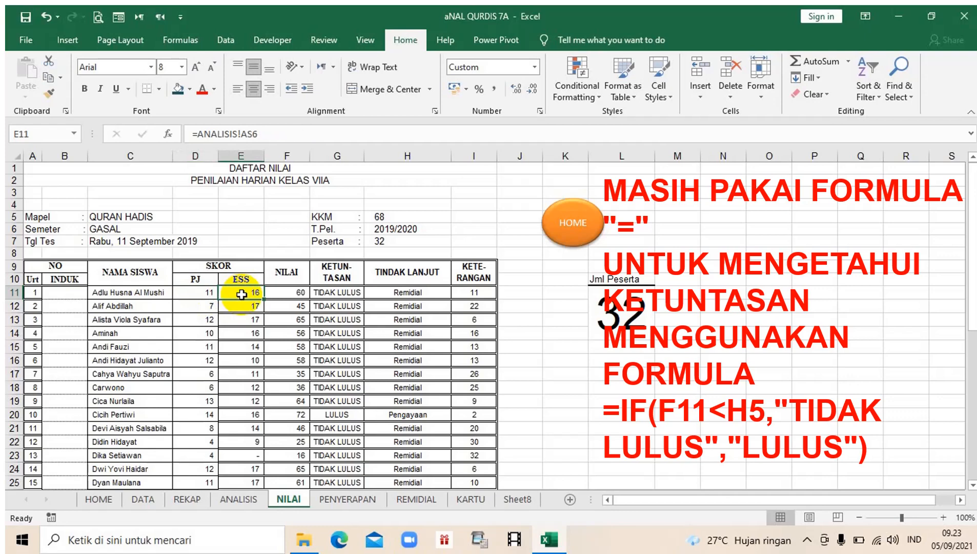
{"action": "left_click", "coordinate": [291, 292]}
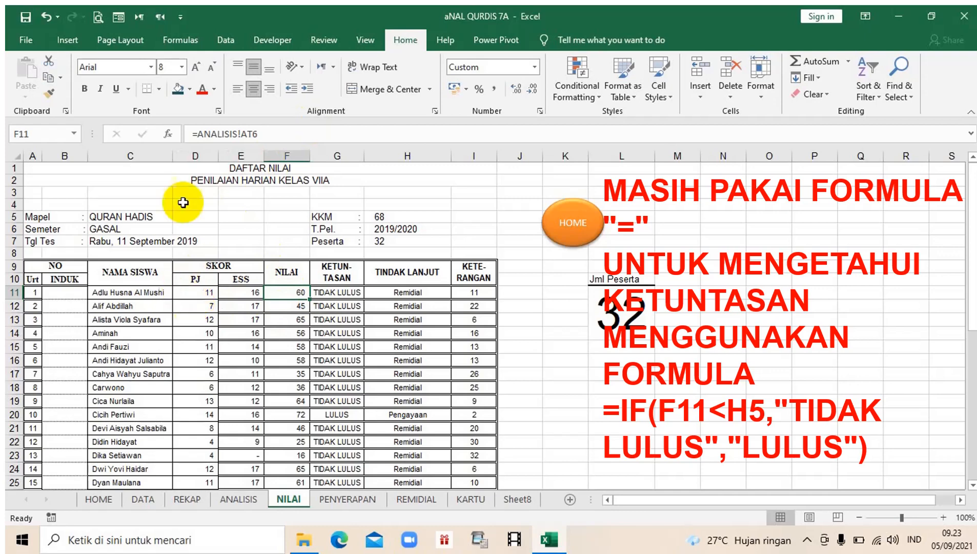
{"action": "left_click", "coordinate": [244, 180]}
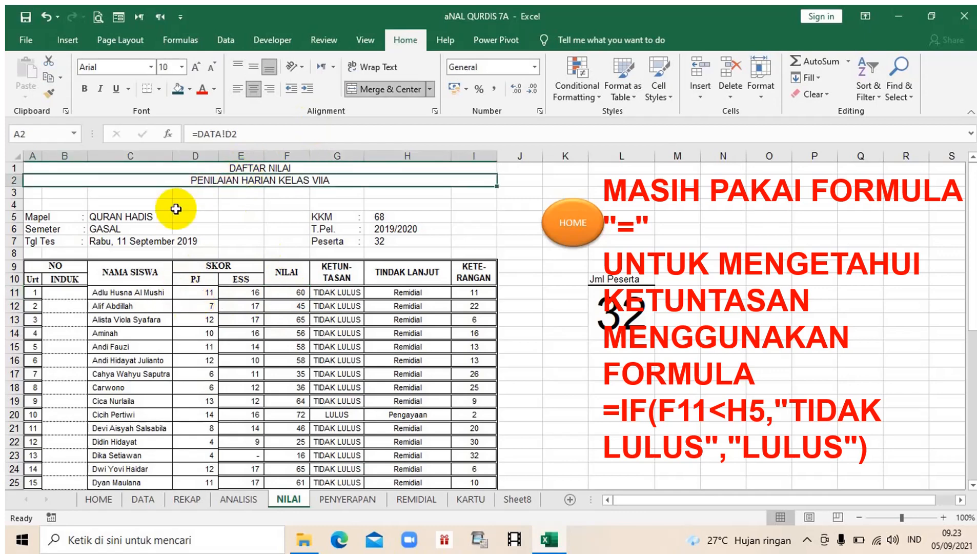
{"action": "left_click", "coordinate": [123, 219]}
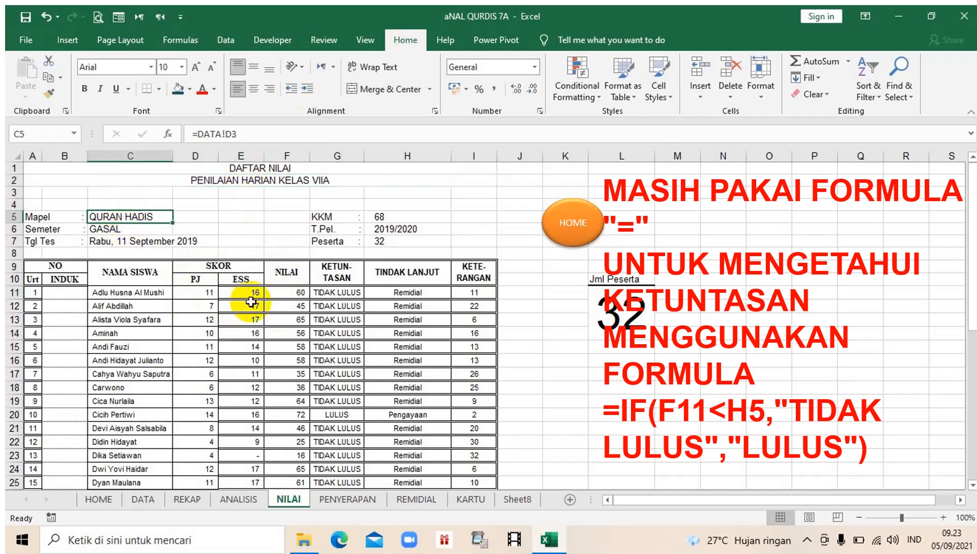
- Examine the pass/fail formula in G11 on the NILAI sheet and the KKM cell H5 it refers to
{"action": "left_click", "coordinate": [332, 292]}
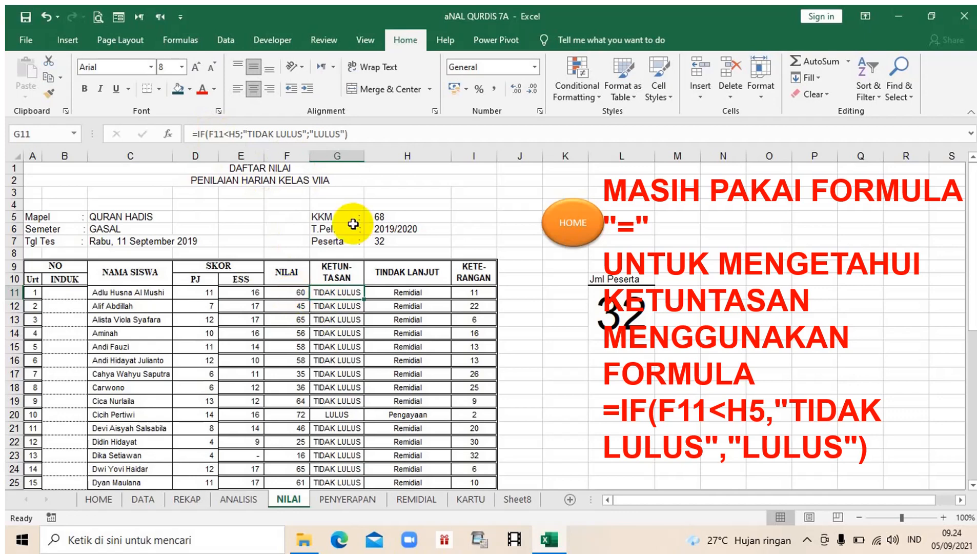
{"action": "left_click", "coordinate": [387, 218]}
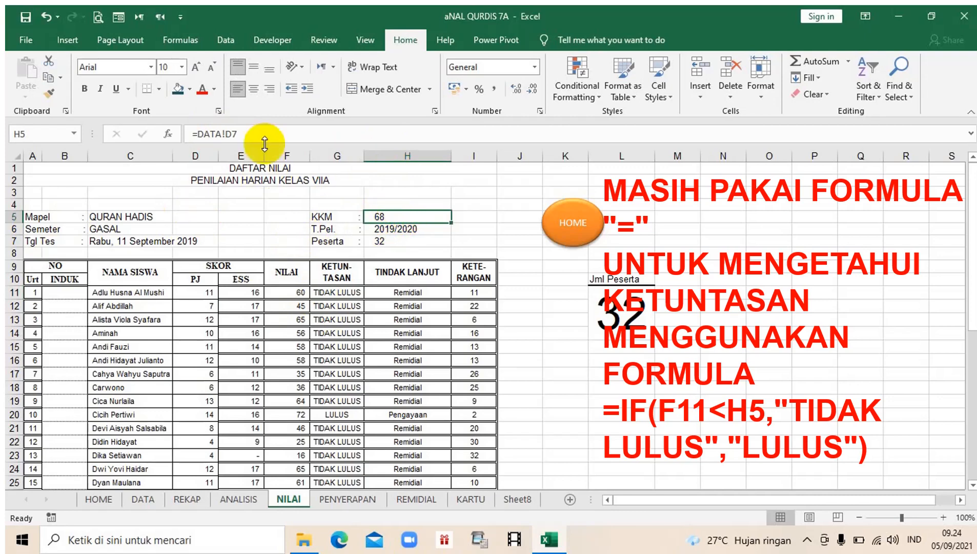
{"action": "left_click", "coordinate": [337, 294]}
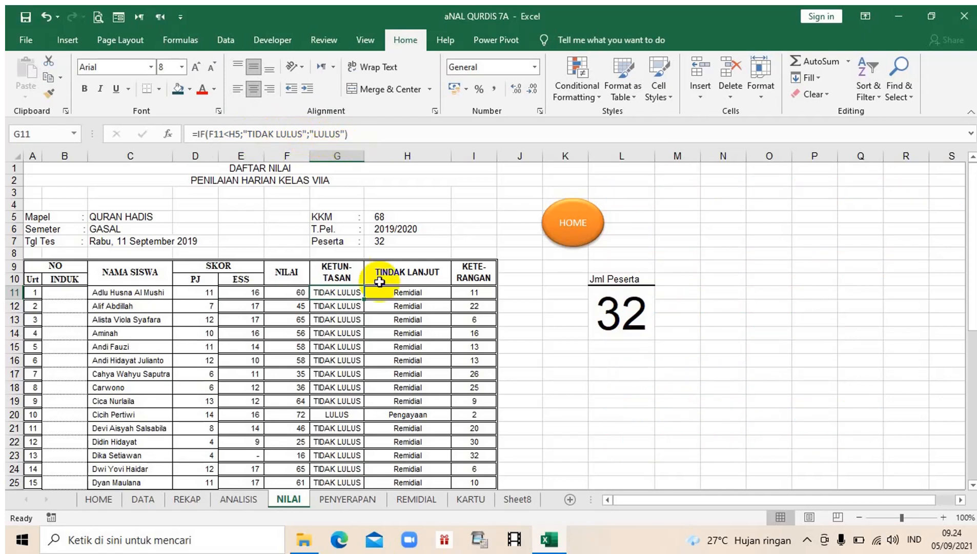
- Examine the follow-up formula in H11 and the ranking formula in I11 on the NILAI sheet
{"action": "left_click", "coordinate": [408, 293]}
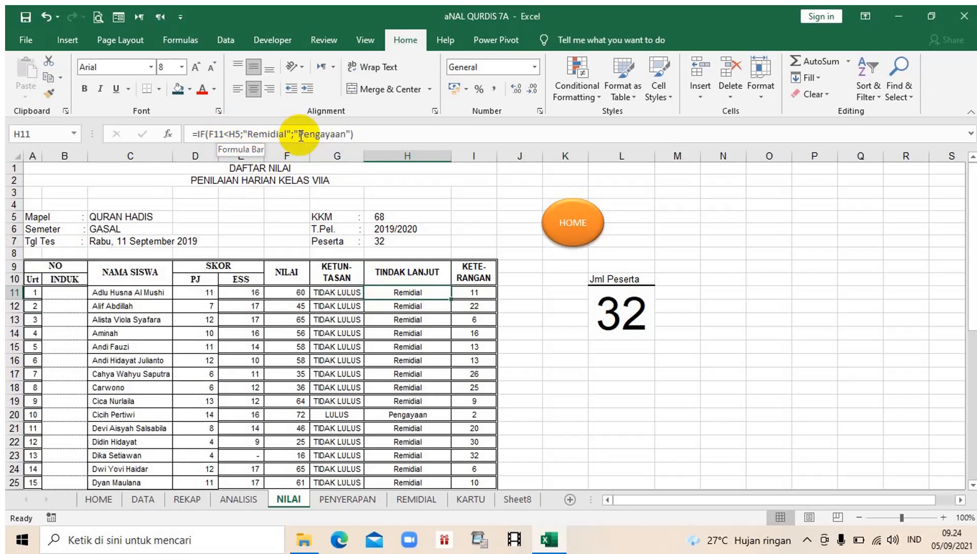
{"action": "left_click", "coordinate": [474, 294]}
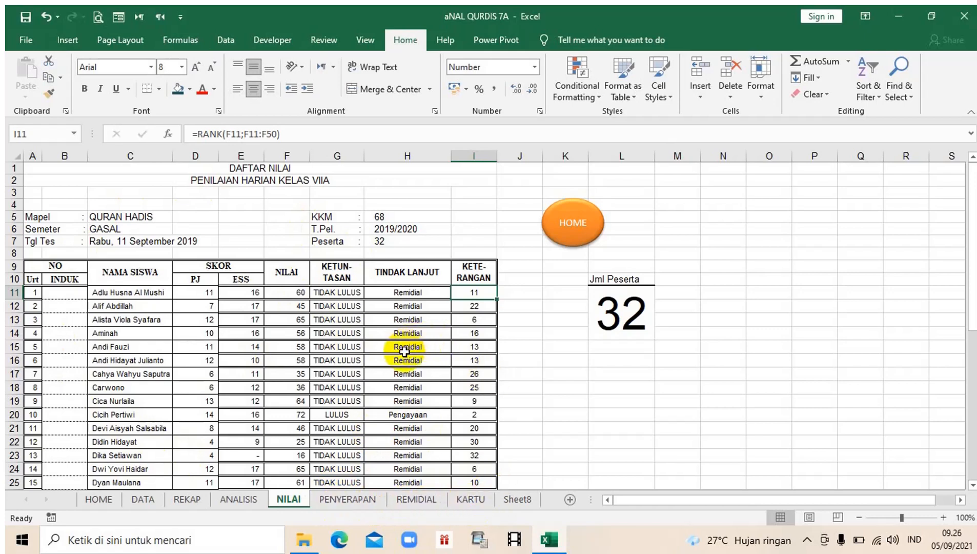
- Review the student ability descriptions on the PENYERAPAN sheet and the enrichment and remedial descriptions on the REMIDIAL sheet
{"action": "left_click", "coordinate": [362, 504]}
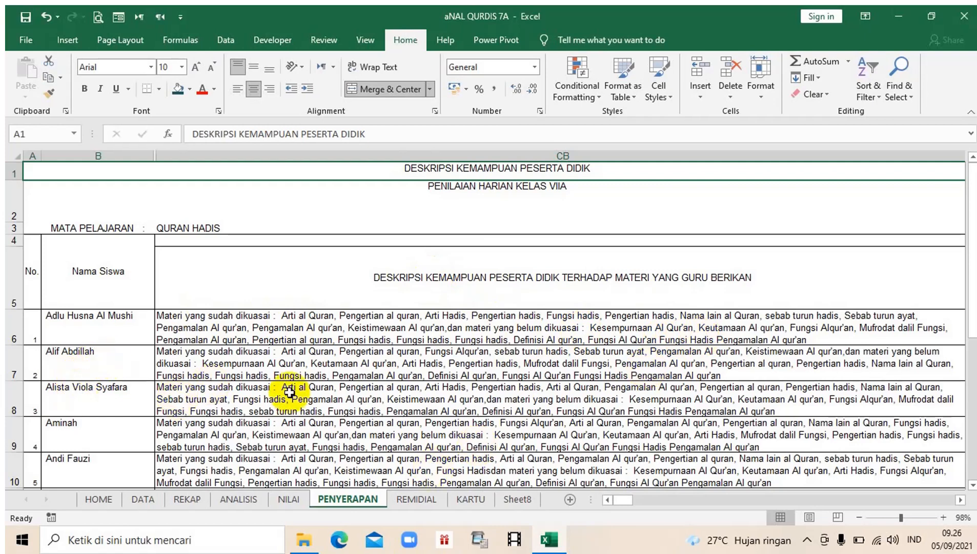
{"action": "left_click", "coordinate": [424, 497]}
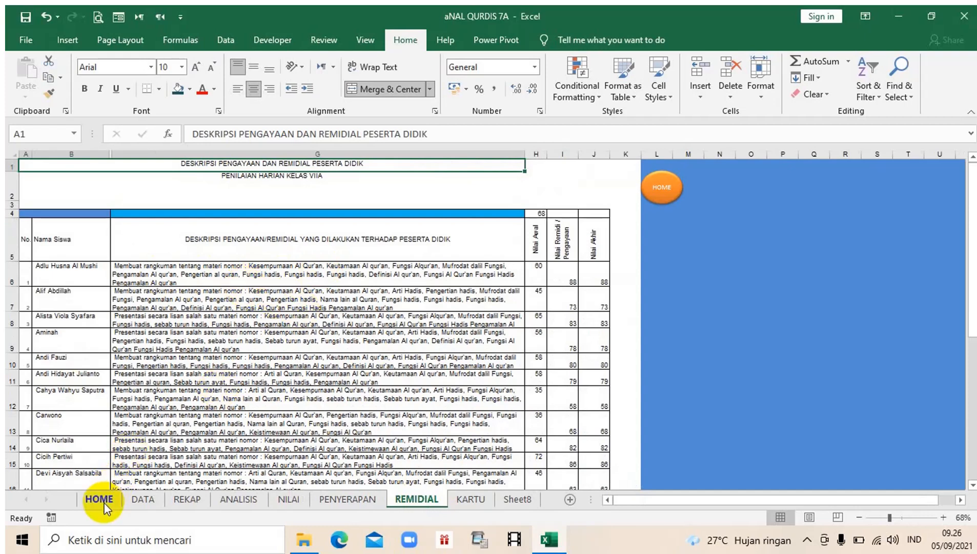
- Remove the word "nomor" from the PENGAYAAN text in D16 and the REMIDIAL text in D17 on the DATA sheet
{"action": "left_click", "coordinate": [132, 502]}
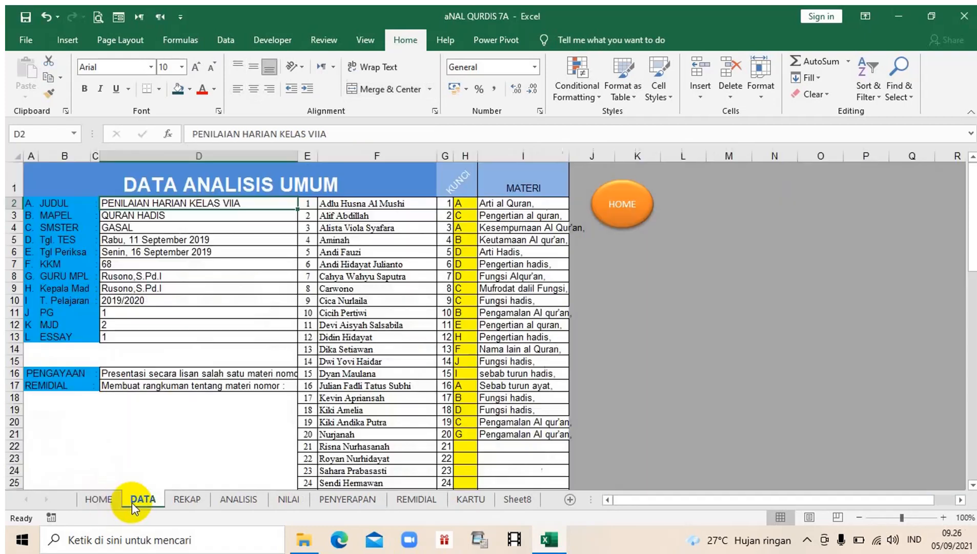
{"action": "left_click", "coordinate": [192, 374]}
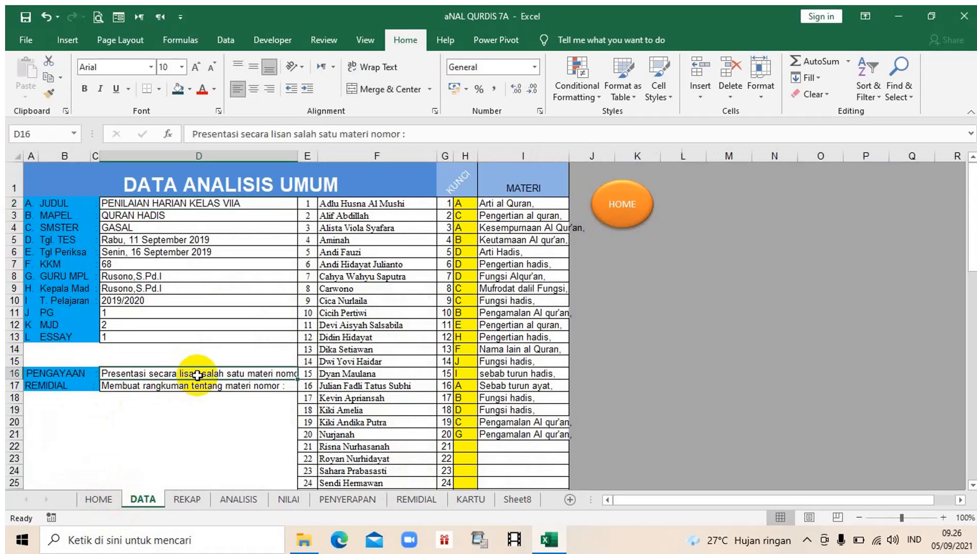
{"action": "left_click", "coordinate": [400, 134]}
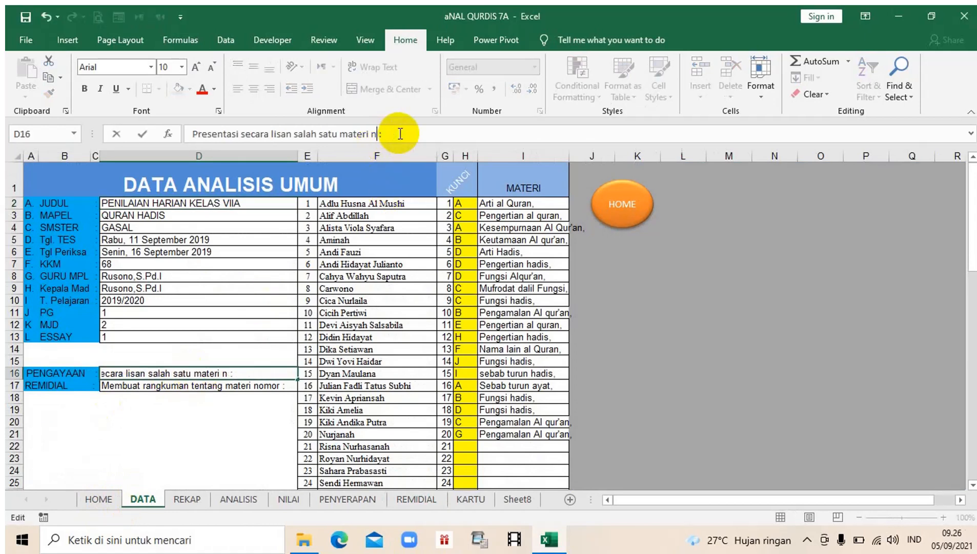
{"action": "left_click", "coordinate": [272, 387]}
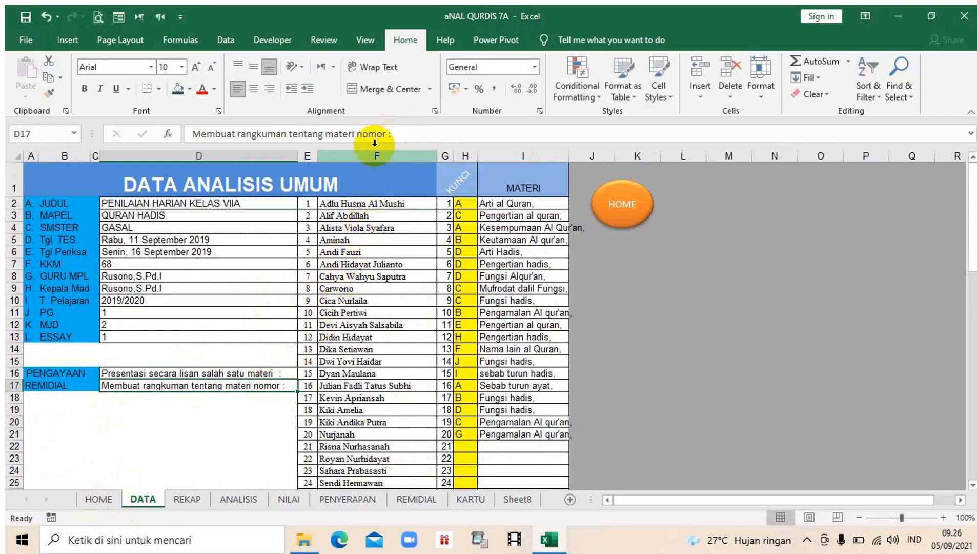
{"action": "left_click", "coordinate": [387, 135]}
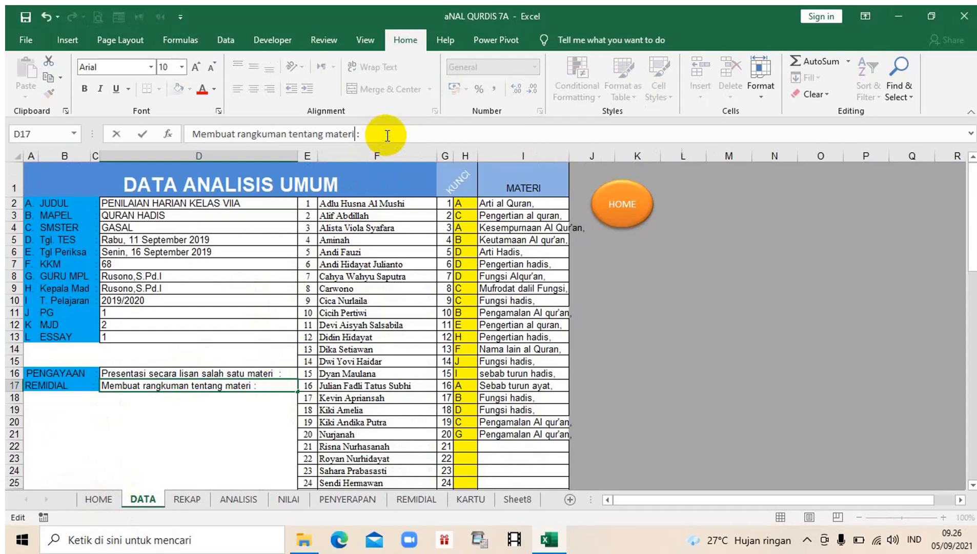
- Review the descriptions on the REMIDIAL sheet and examine the remedial score in I6 and the final-score formula in J6
{"action": "left_click", "coordinate": [422, 501]}
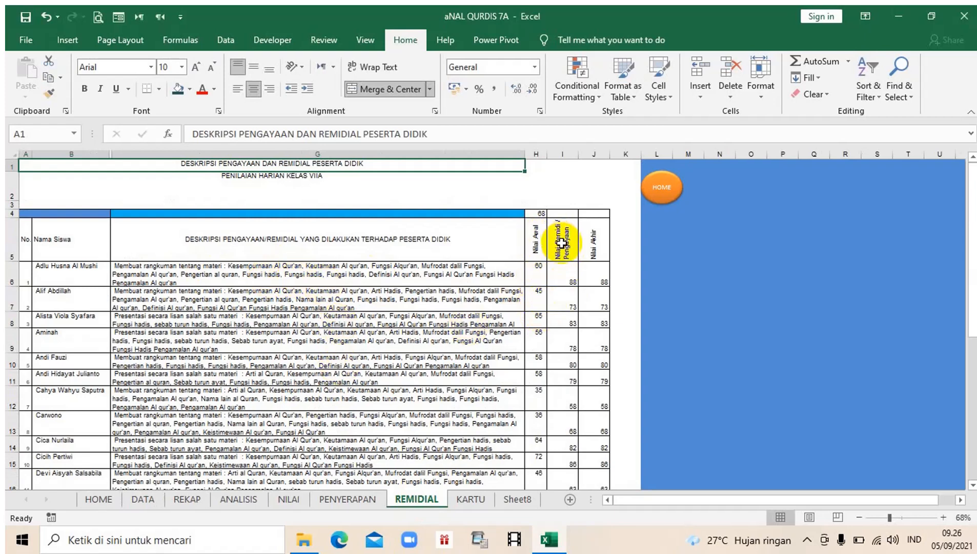
{"action": "left_click", "coordinate": [564, 272]}
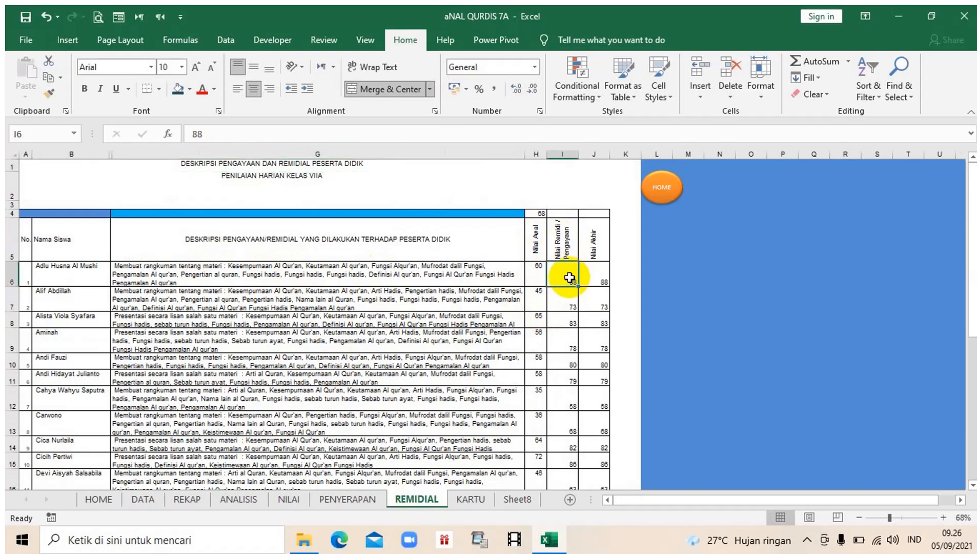
{"action": "left_click", "coordinate": [596, 277]}
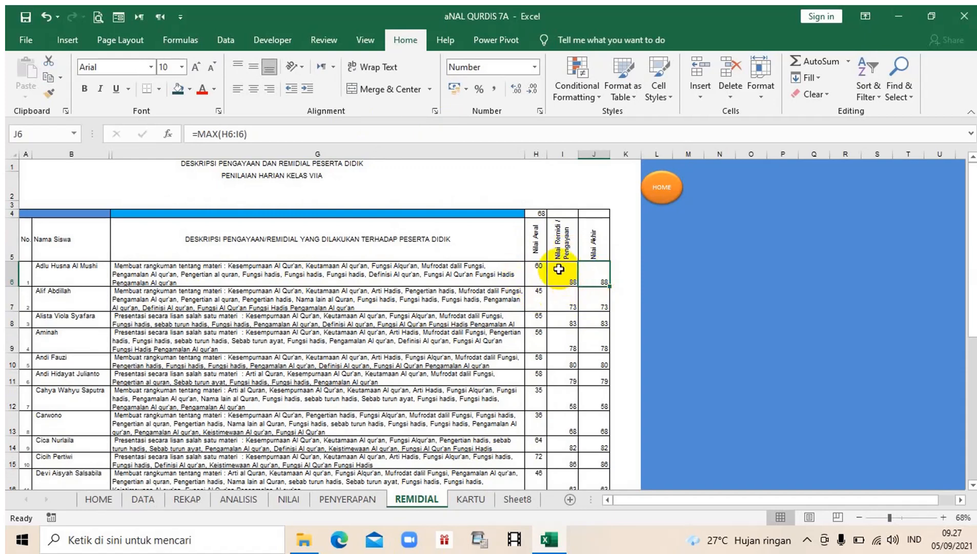
- Examine the student cards on the KARTU sheet and the study instruction text in A3
{"action": "left_click", "coordinate": [469, 500]}
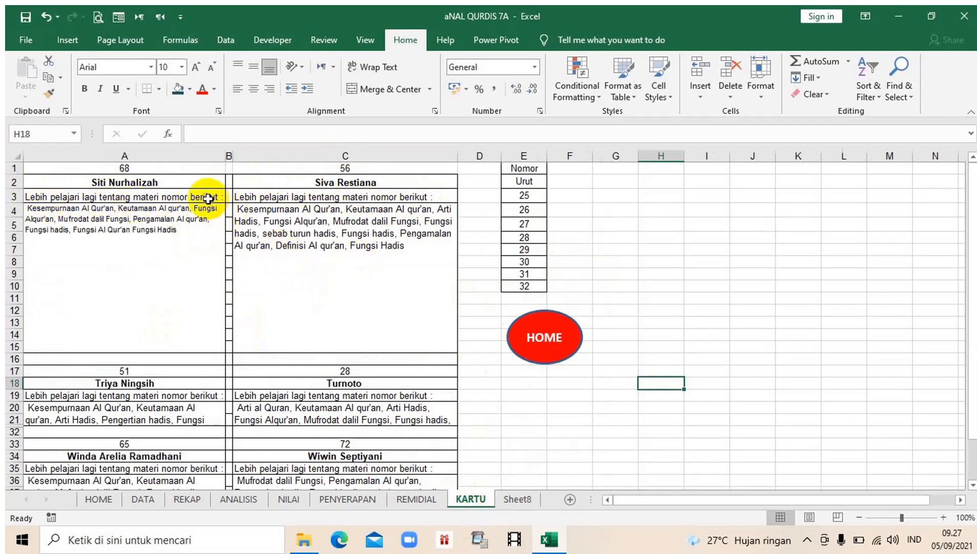
{"action": "left_click", "coordinate": [163, 200]}
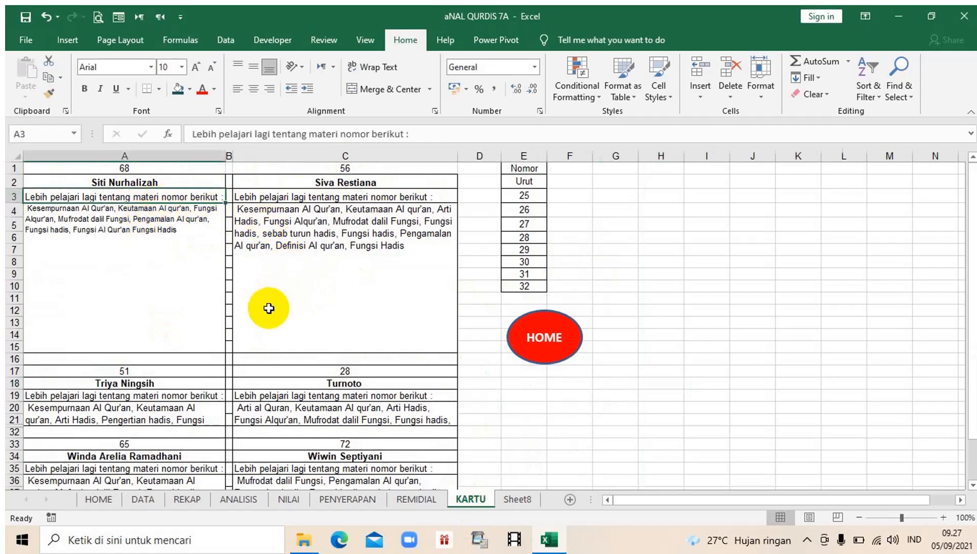